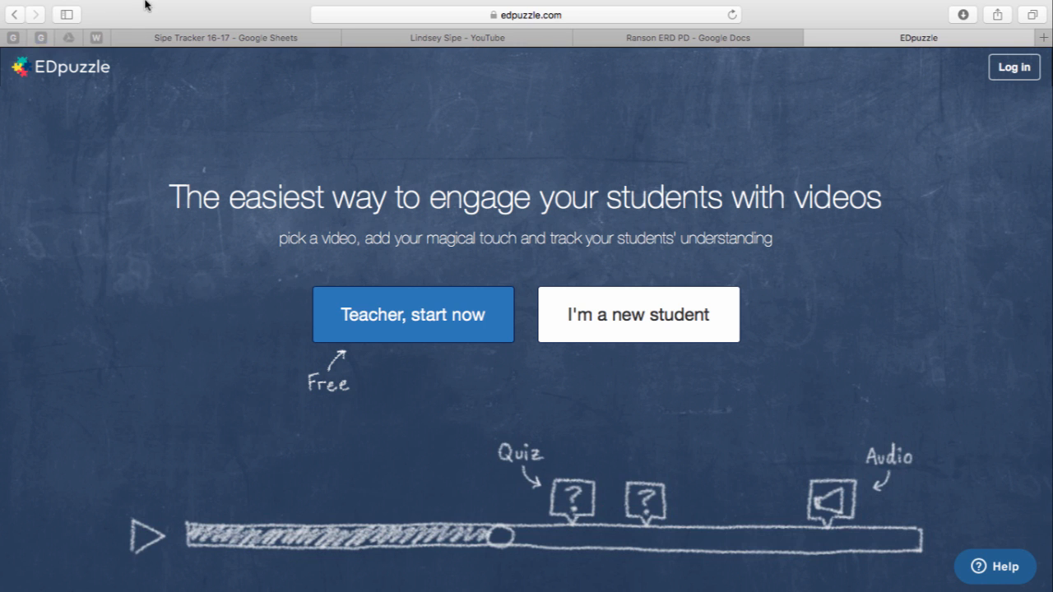
Log in to EDpuzzle with the teacher account.
left_click(587, 33)
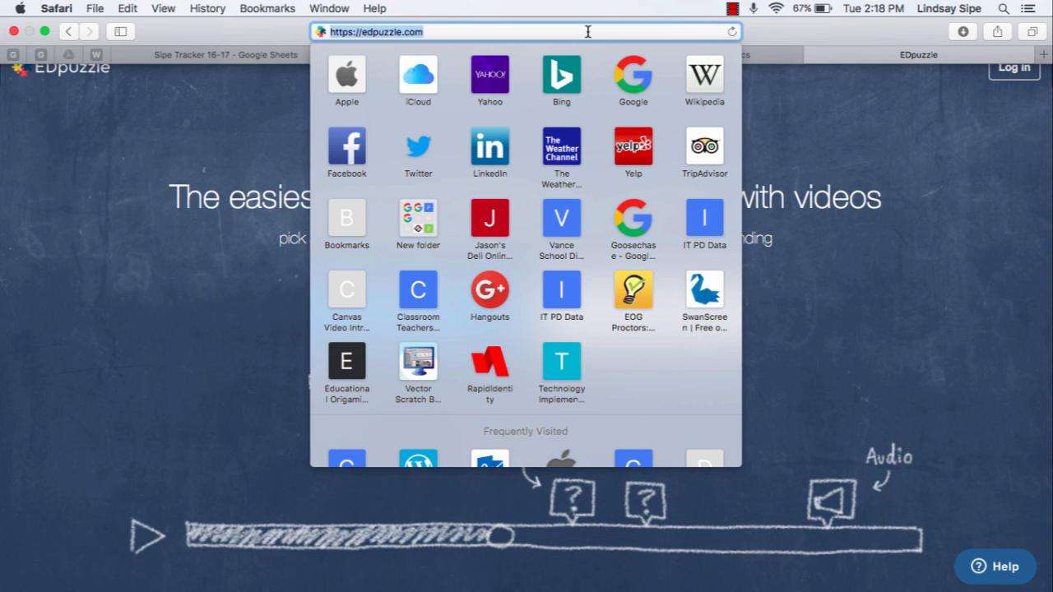
left_click(936, 157)
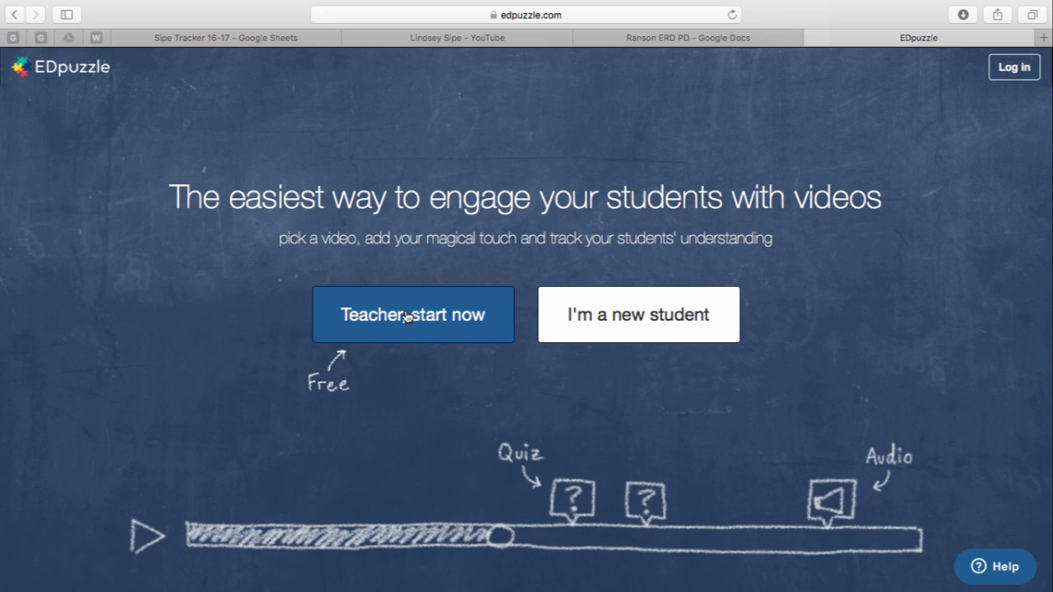
left_click(1017, 78)
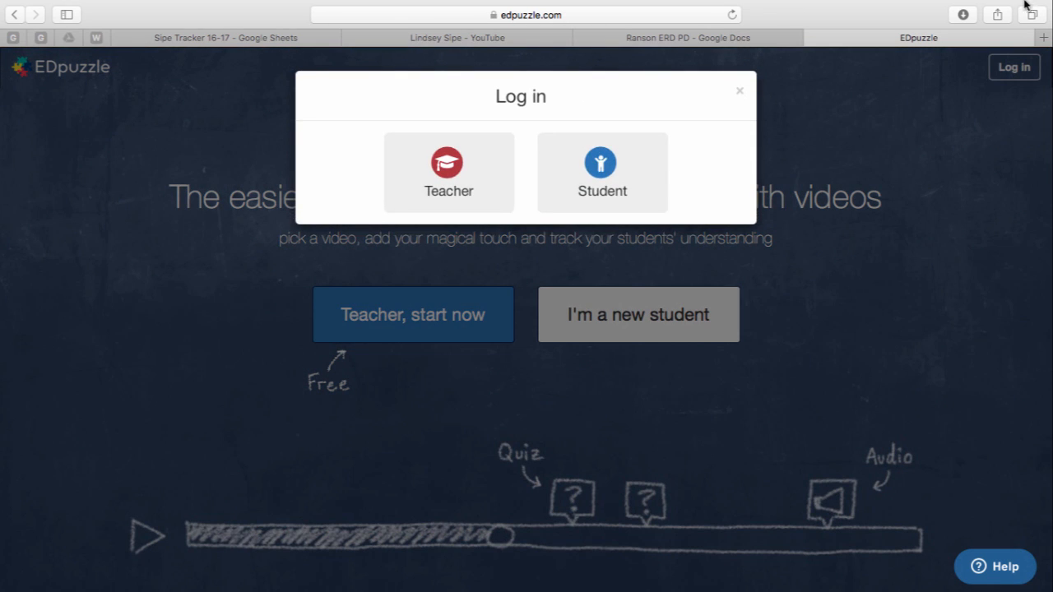
left_click(469, 185)
left_click(412, 168)
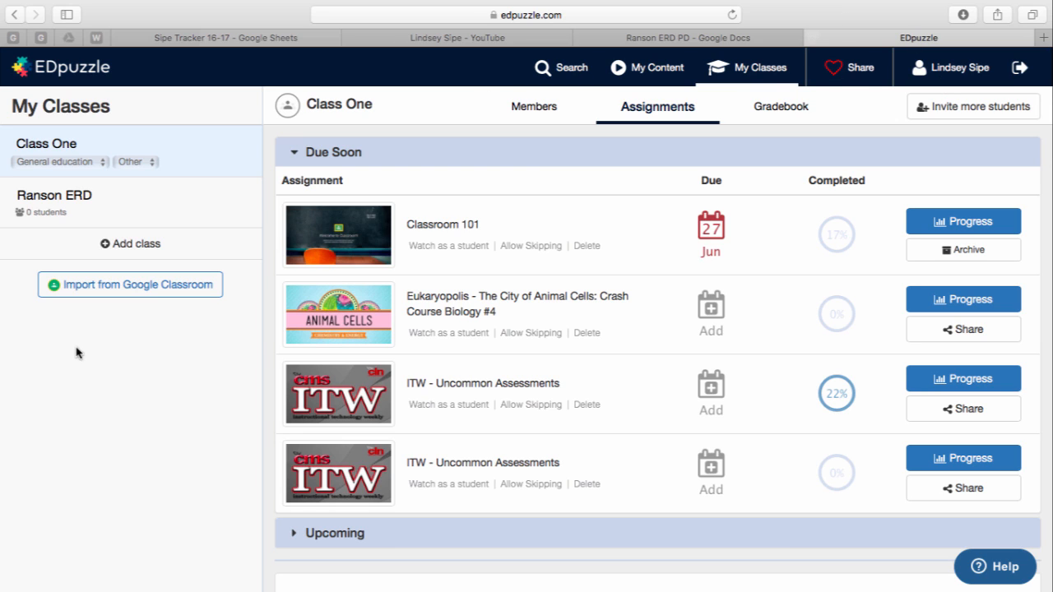
Add a new class named Ranson Test.
left_click(118, 246)
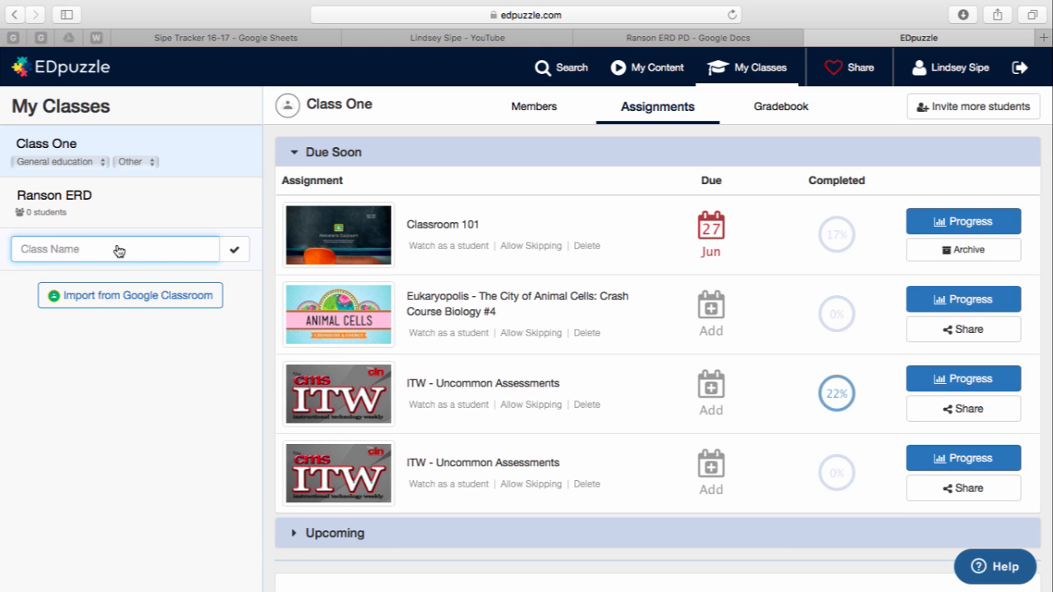
type("Ranson Test")
left_click(236, 252)
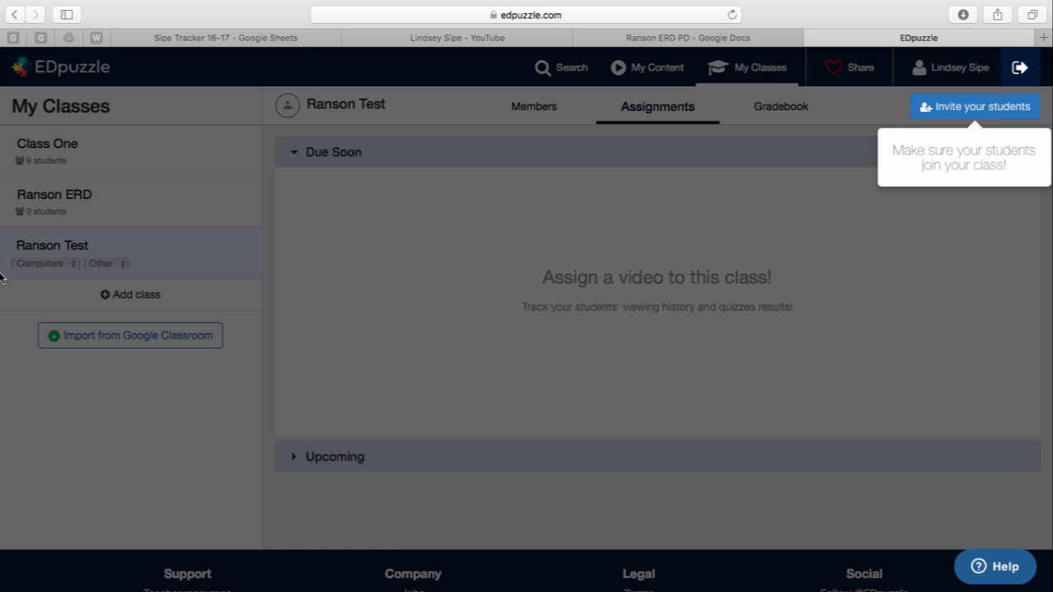
Set the Ranson Test class's subject to Math and its grade level to 7th Grade.
left_click(38, 265)
left_click(38, 267)
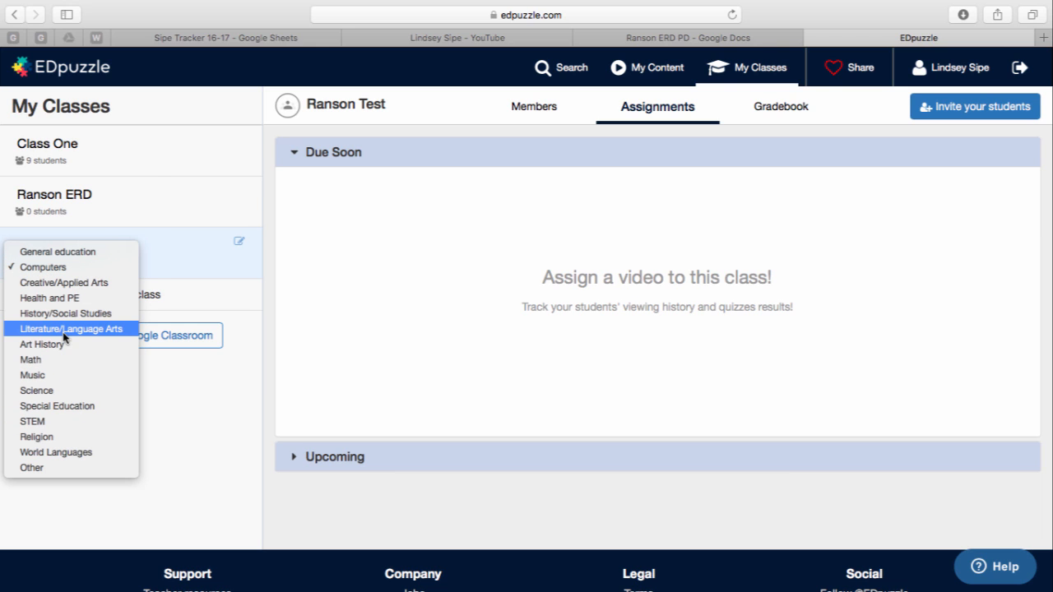
left_click(32, 359)
left_click(81, 260)
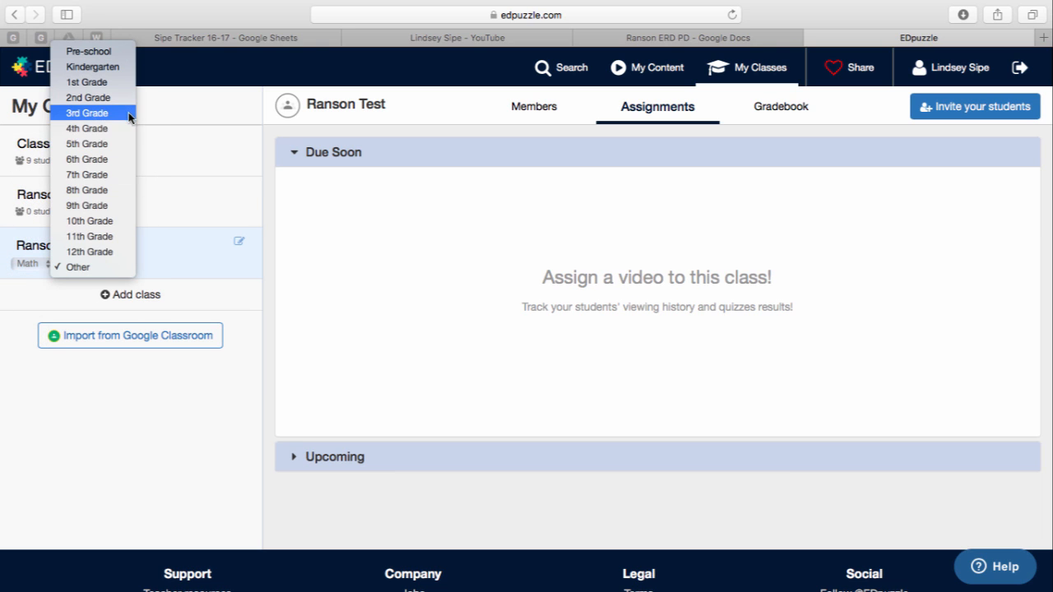
left_click(97, 178)
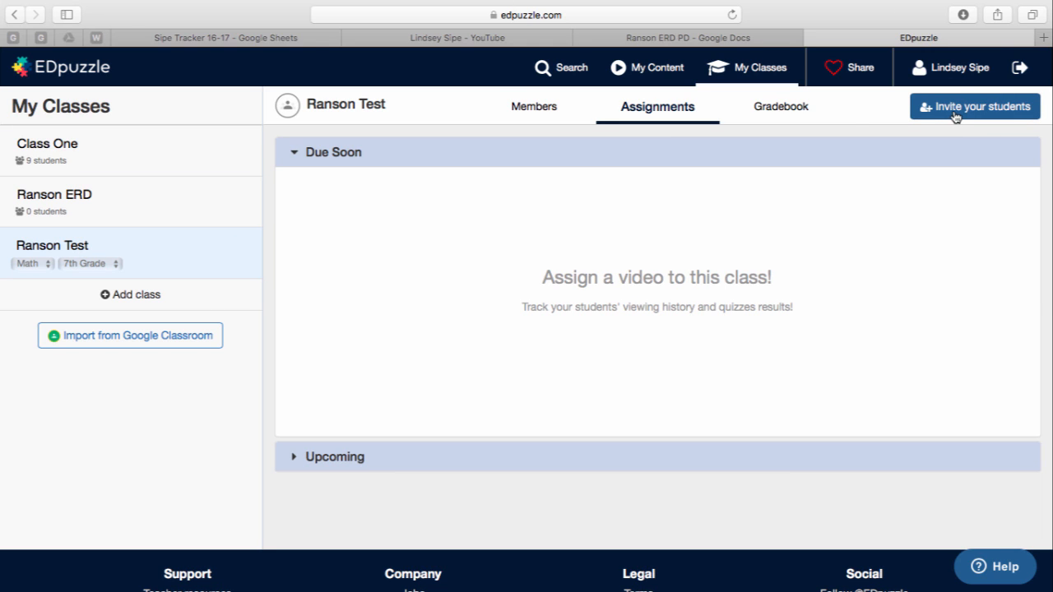
View the Ranson Test class's members and student invitation, highlighting the join code and join link, and close the invitation.
left_click(563, 109)
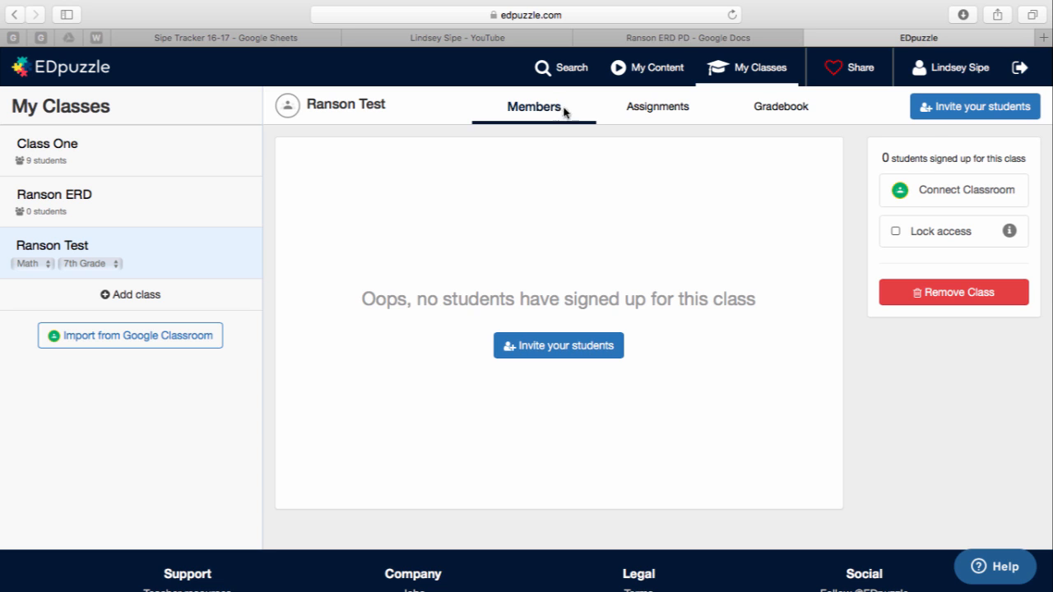
left_click(943, 111)
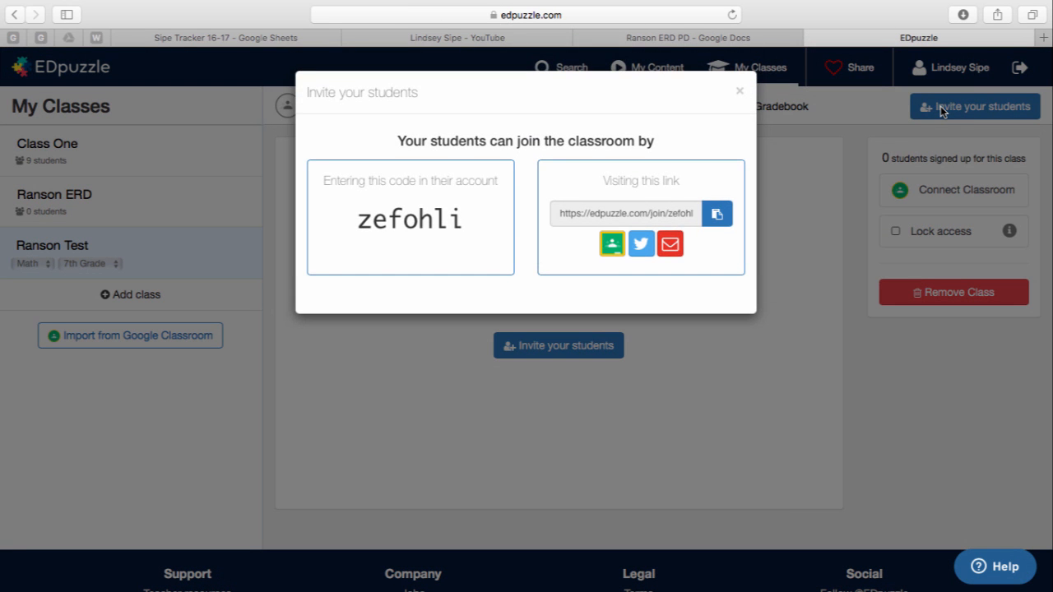
left_click_drag(471, 218, 332, 217)
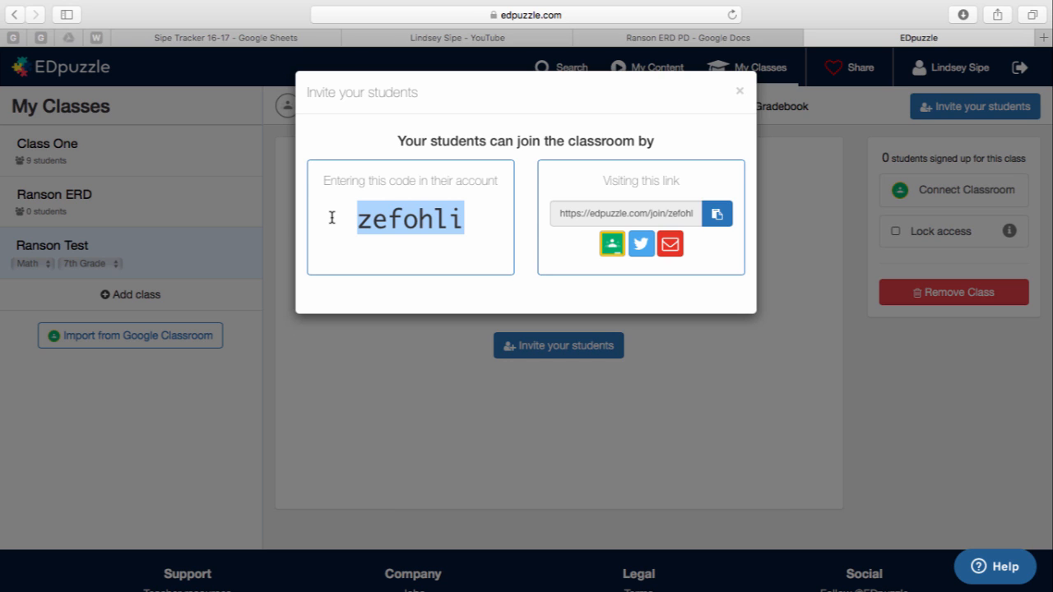
left_click(624, 214)
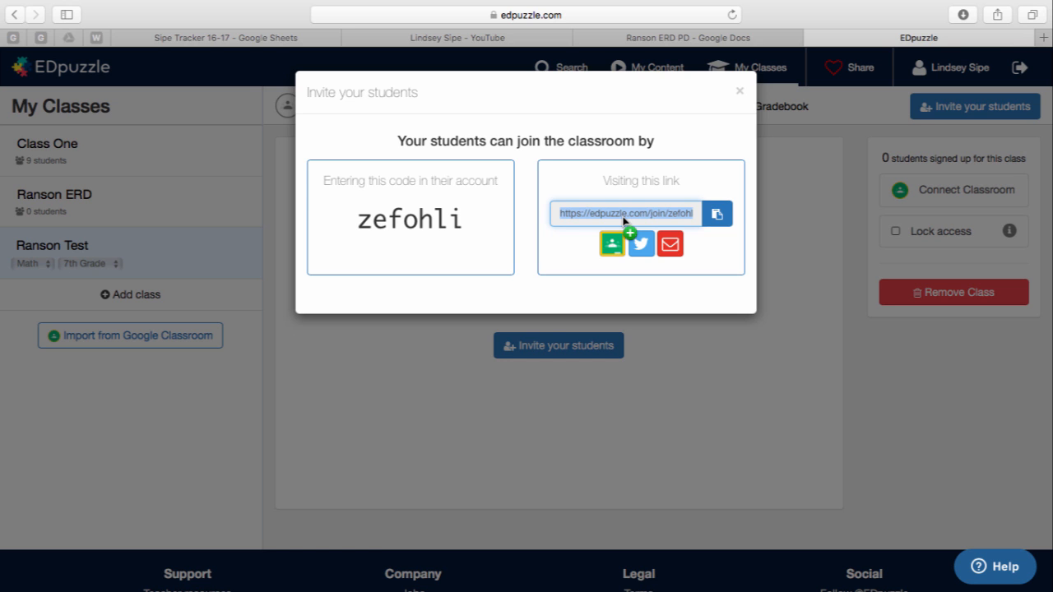
left_click(739, 93)
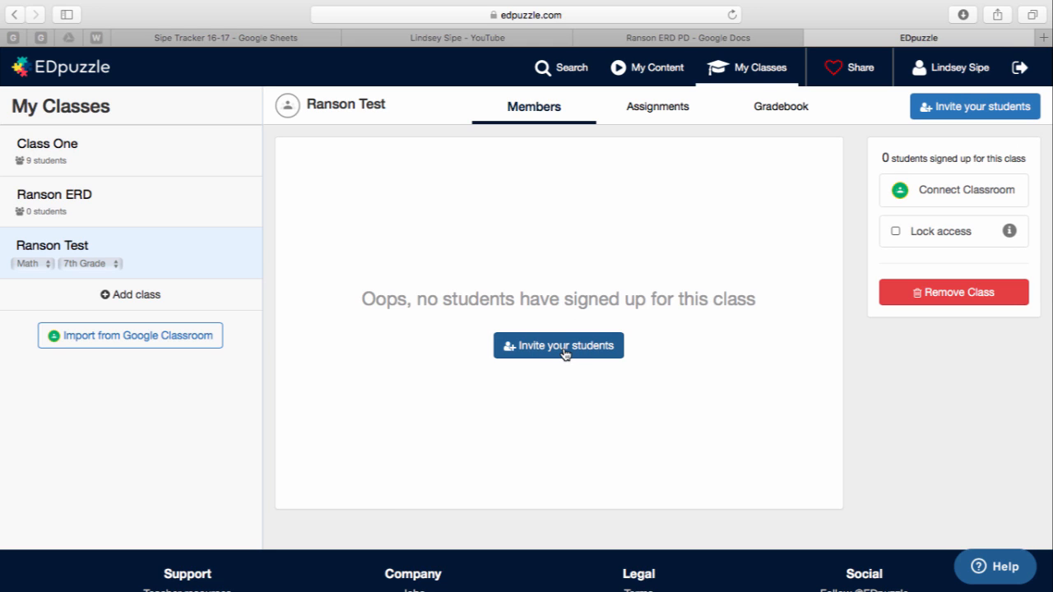
Look at the Ranson Test class's assignments and gradebook.
left_click(655, 105)
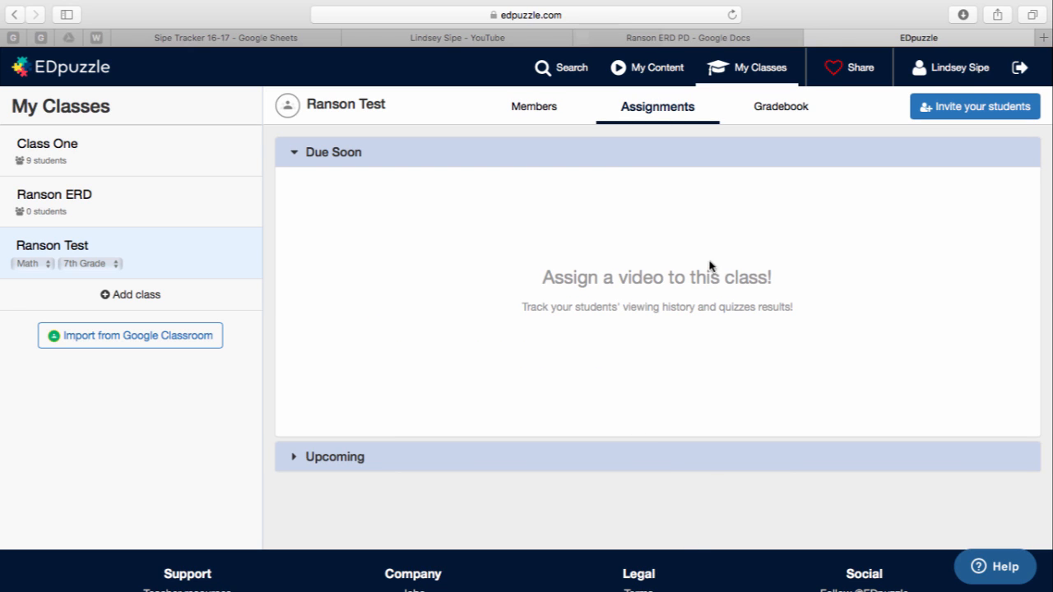
left_click(785, 105)
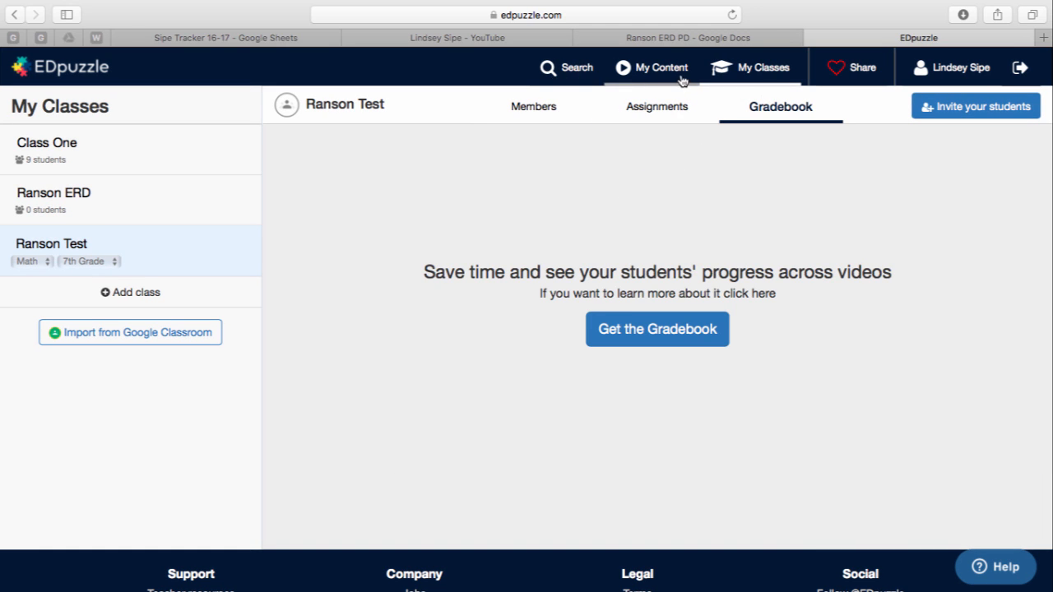
Look over the video channels and search the YouTube channel for "Fractions".
left_click(547, 68)
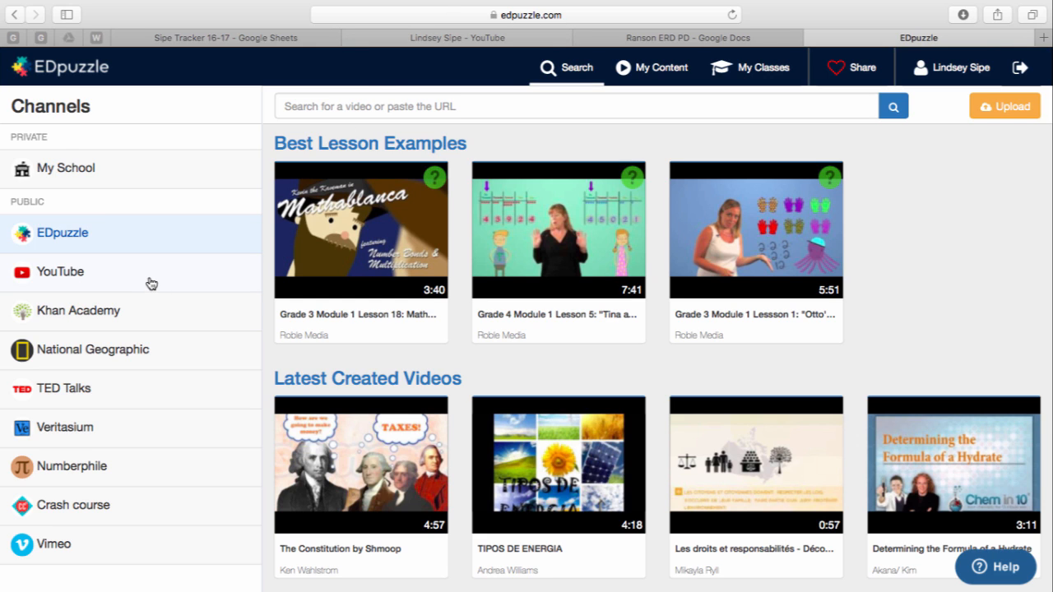
scroll(106, 492, "down", 4)
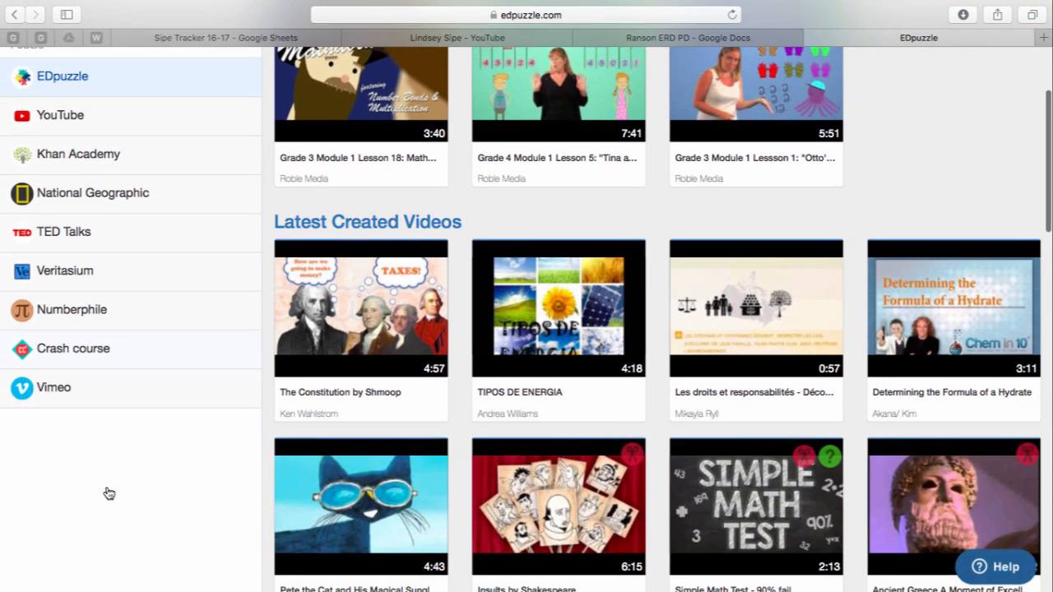
scroll(106, 494, "up", 4)
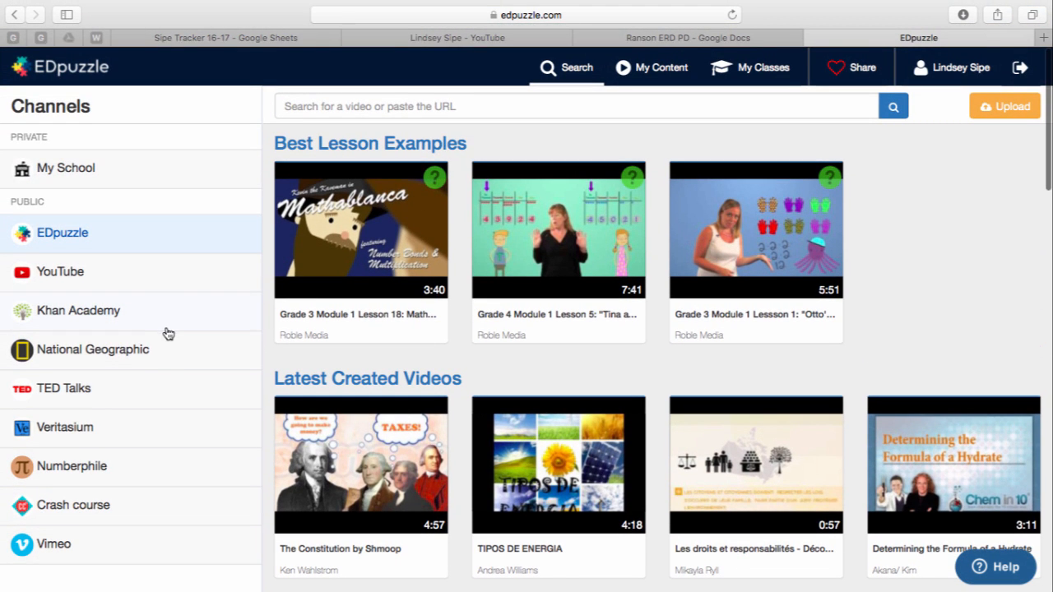
left_click(131, 283)
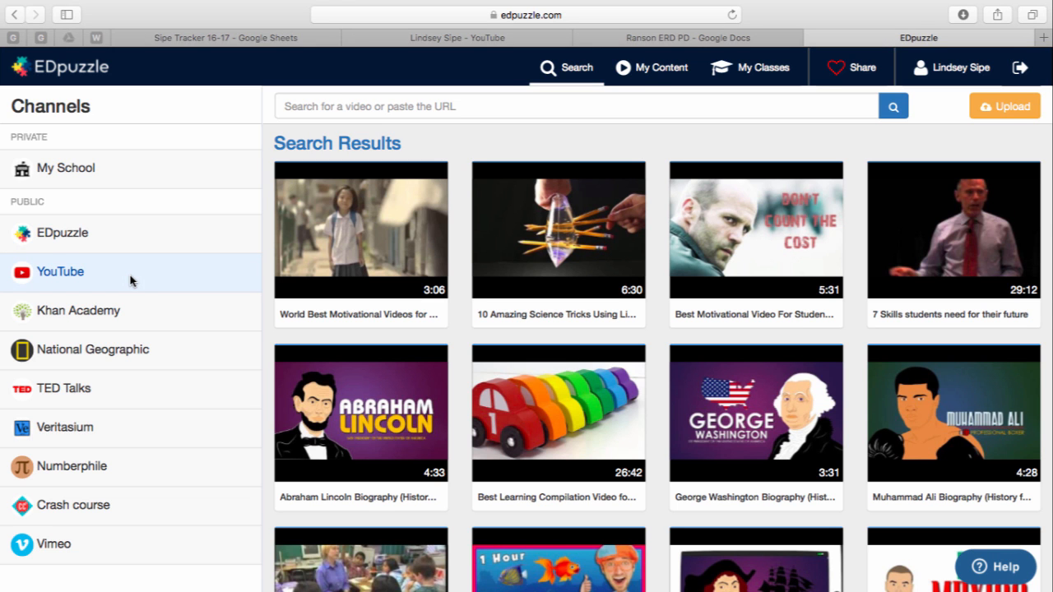
left_click(354, 106)
type("Fractions")
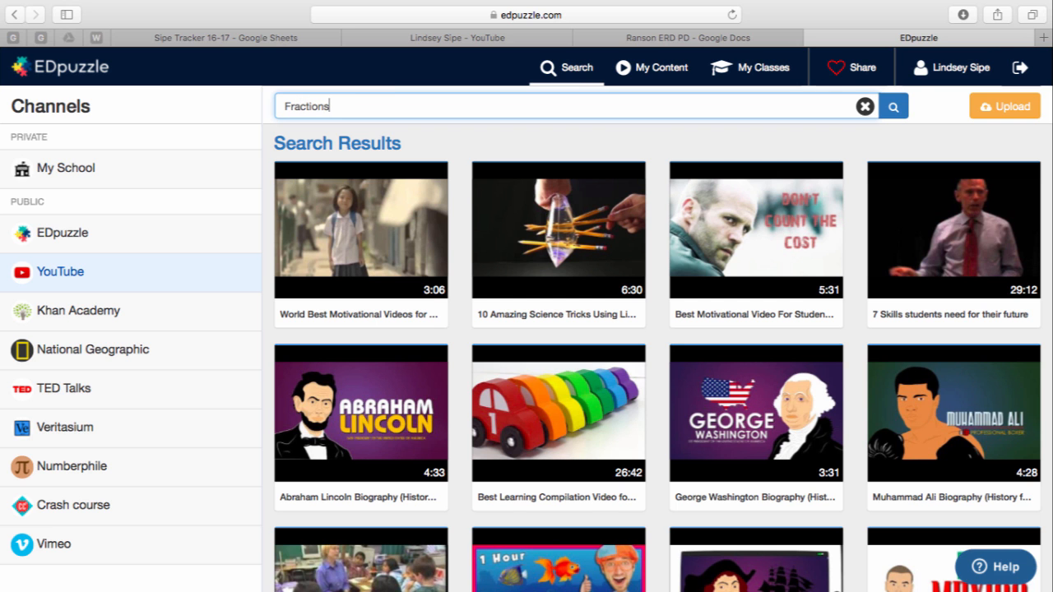
key("Return")
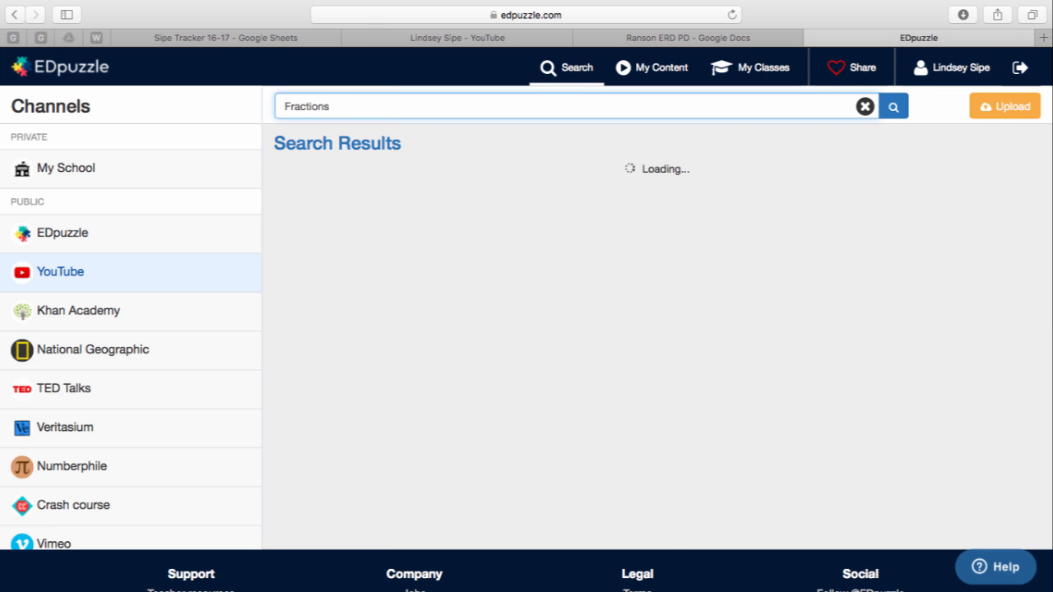
Preview the video "Let's Learn Fractions - Understanding Math for Kids" and choose to use it as an editable lesson.
left_click(961, 240)
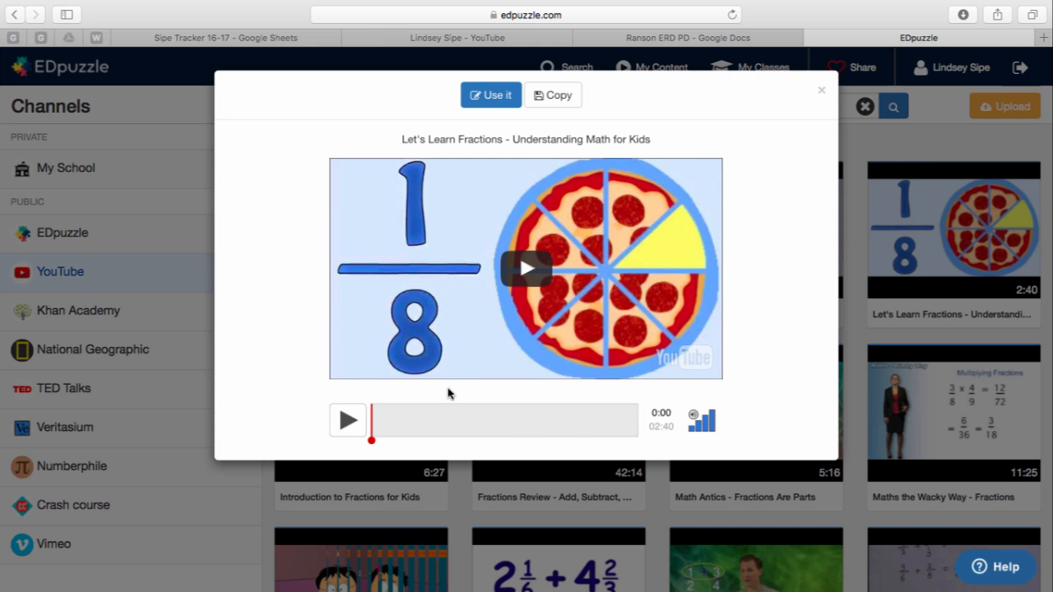
left_click(340, 417)
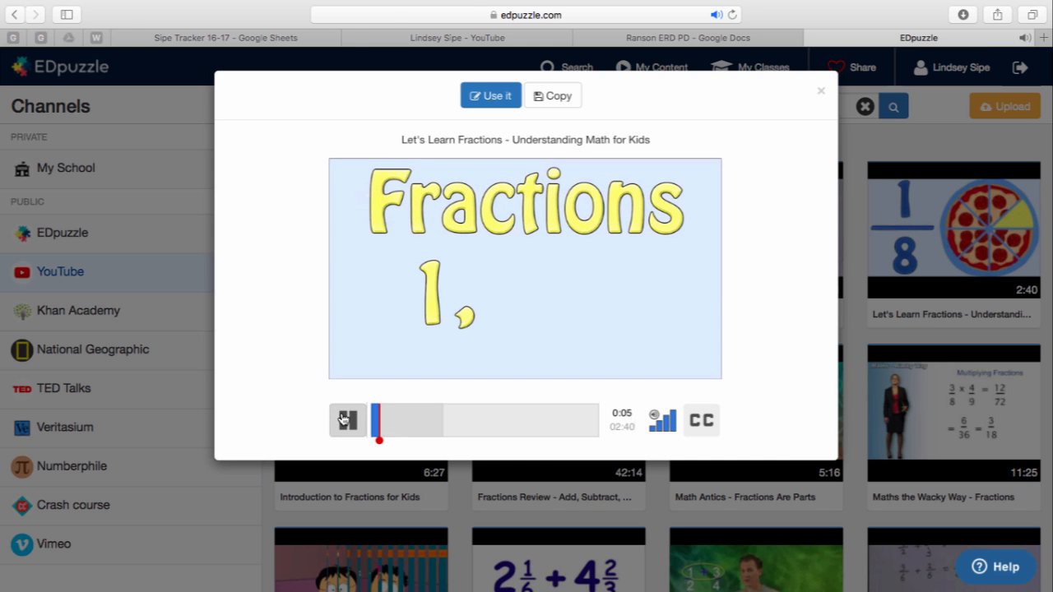
left_click(339, 414)
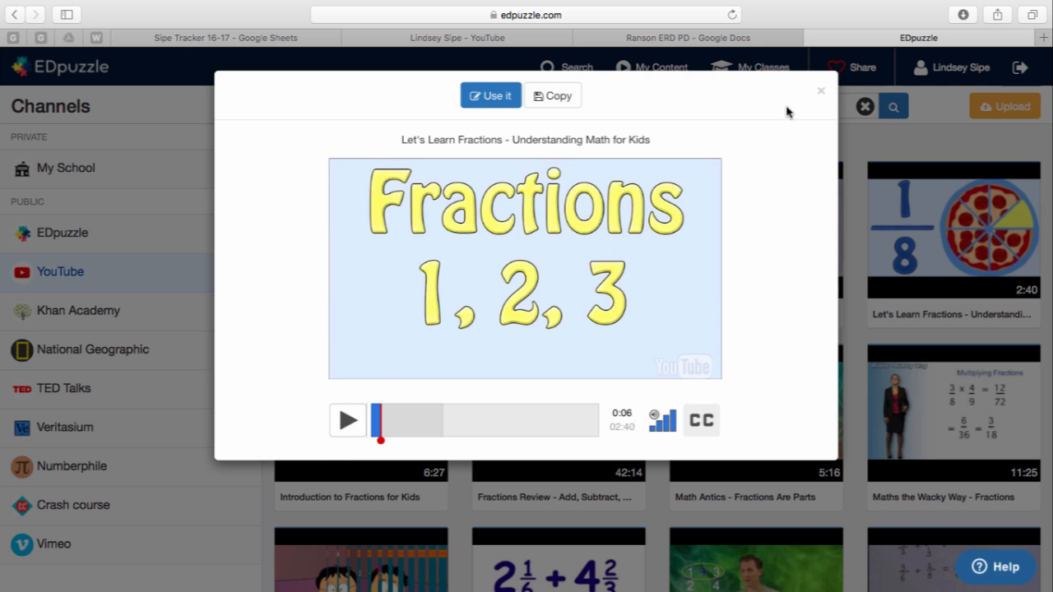
left_click(497, 96)
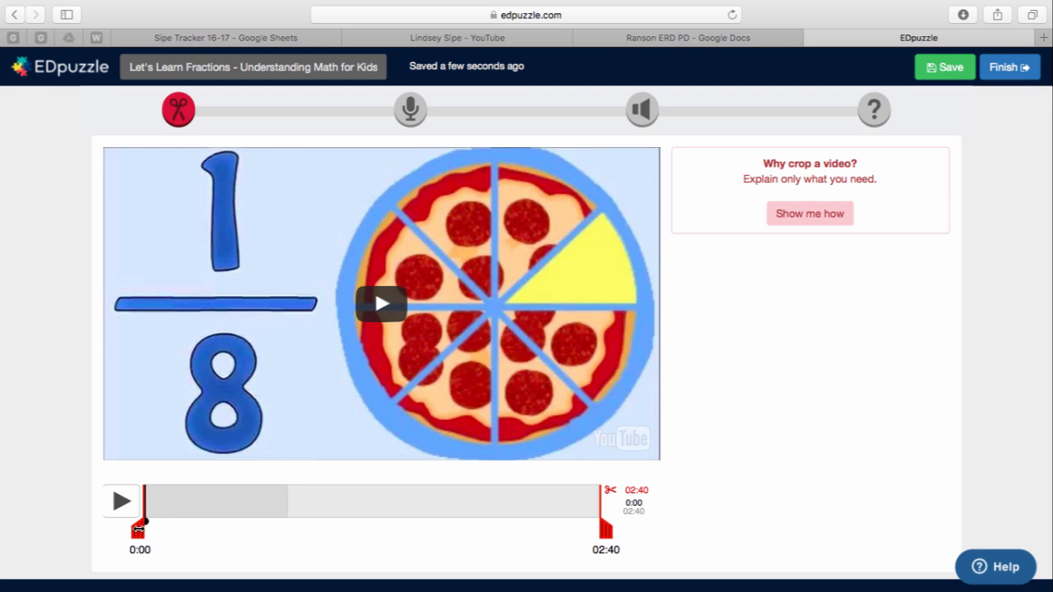
Crop the fractions video so it starts at 0:12 and ends at 01:08.
left_click(119, 500)
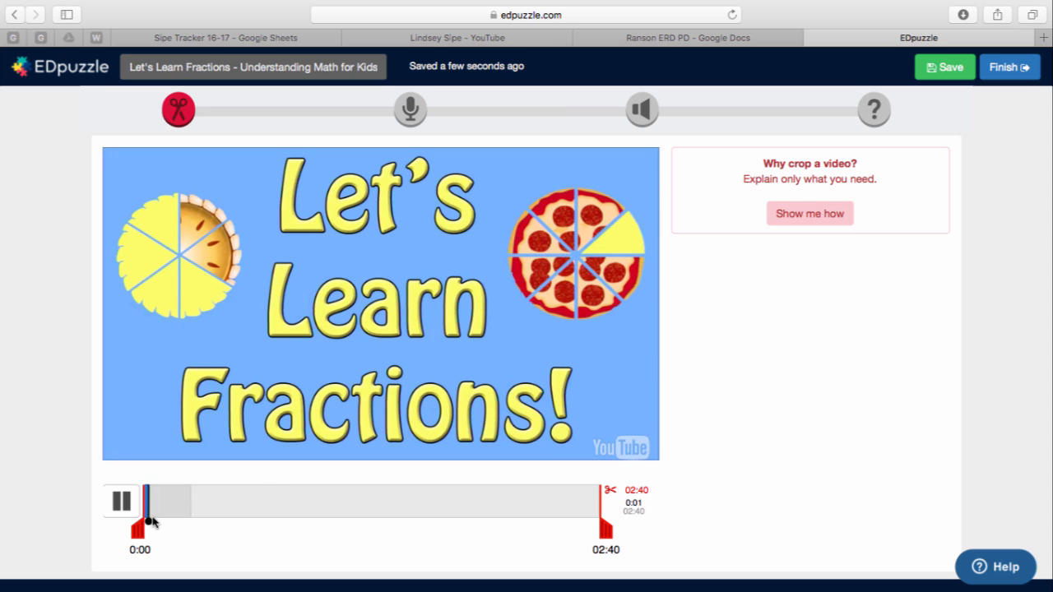
left_click(208, 503)
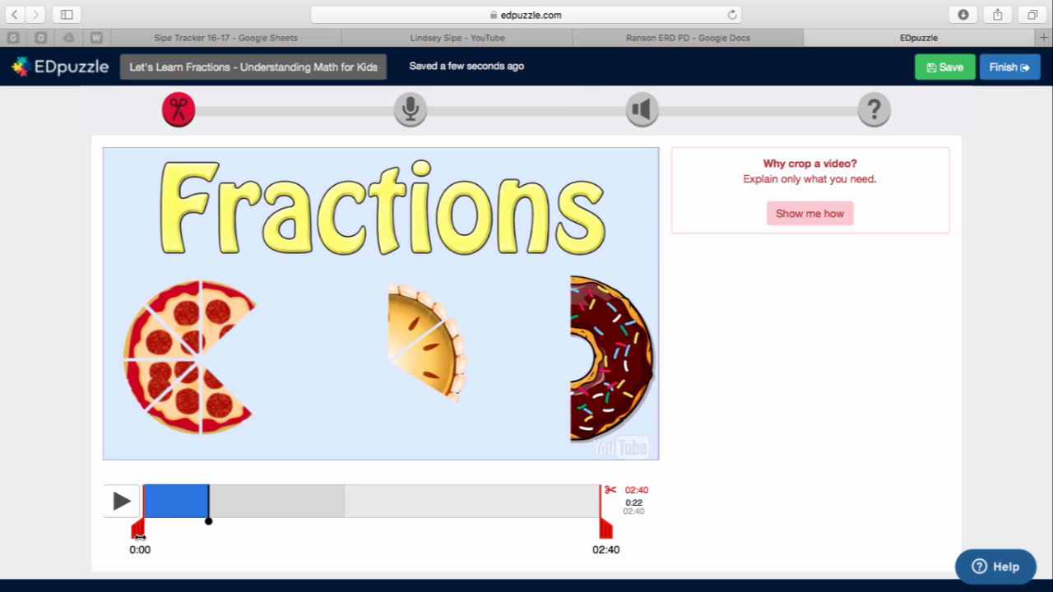
left_click_drag(140, 533, 171, 521)
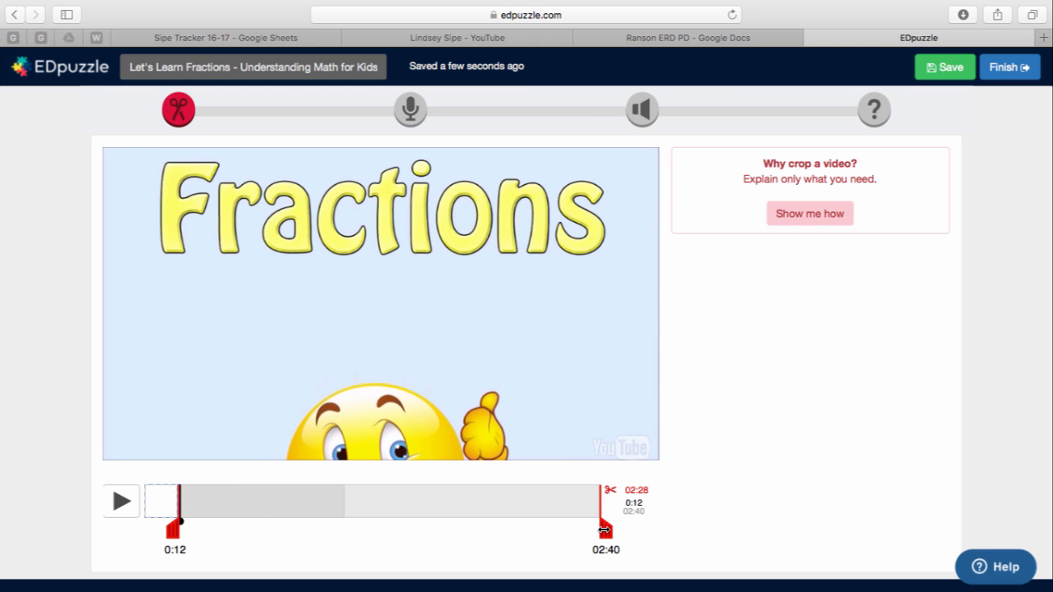
left_click_drag(605, 531, 346, 535)
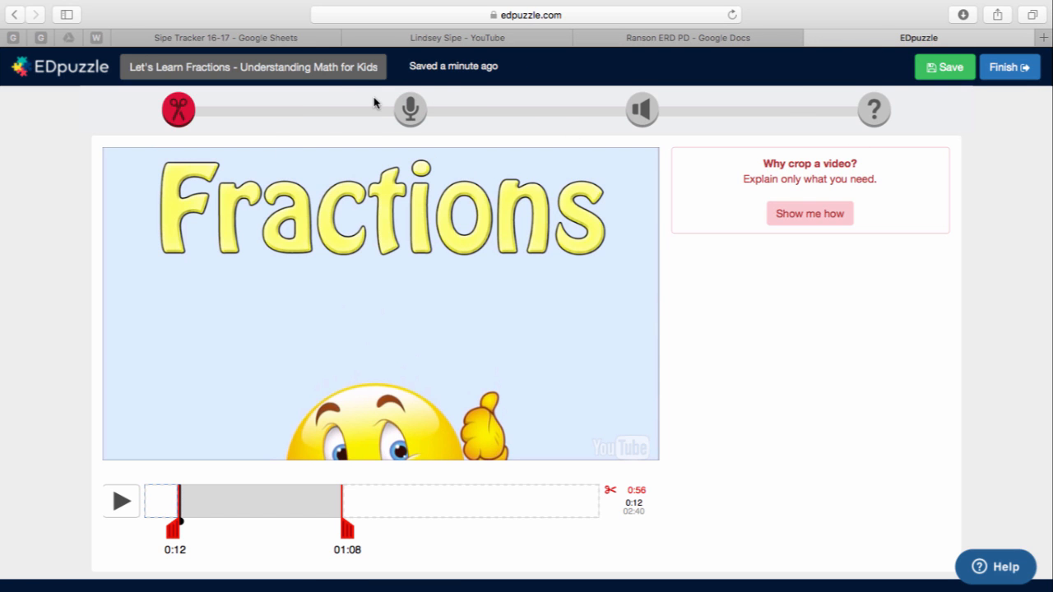
Look at the audio track recording options for the cropped video and compare them with the crop view.
left_click(407, 112)
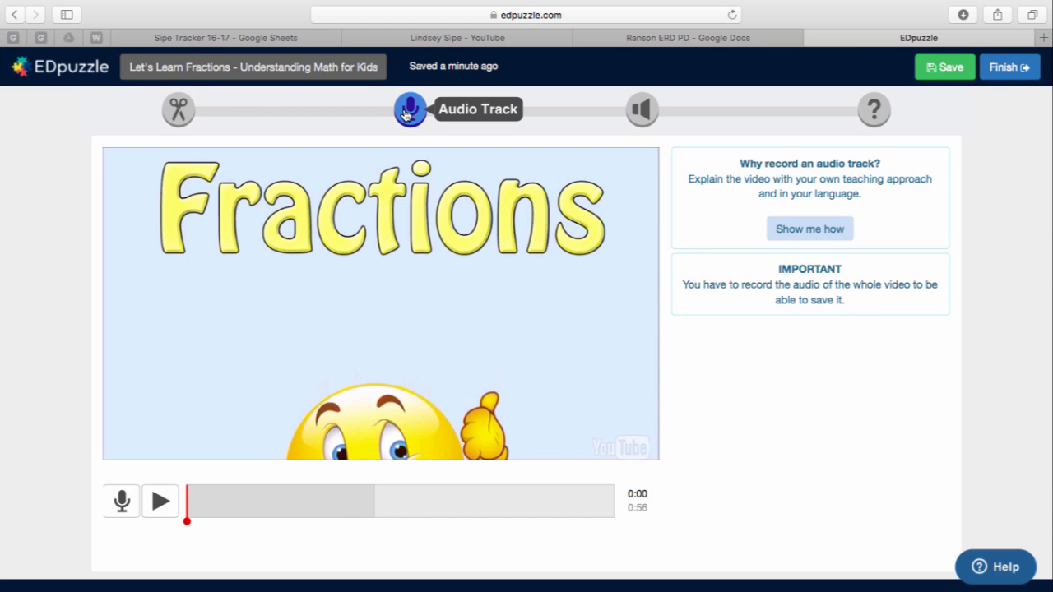
left_click(178, 111)
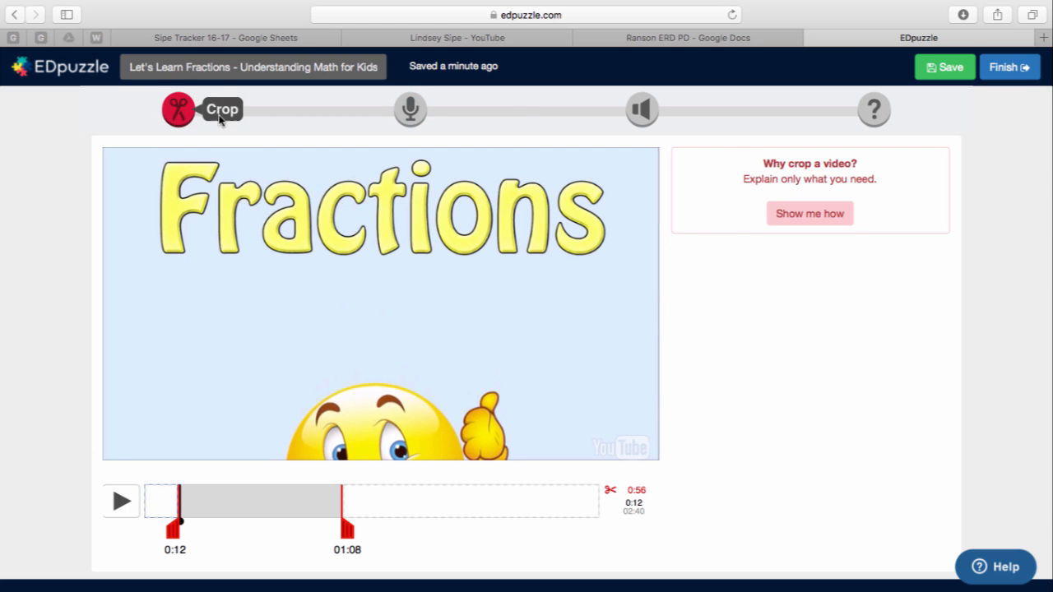
left_click(414, 117)
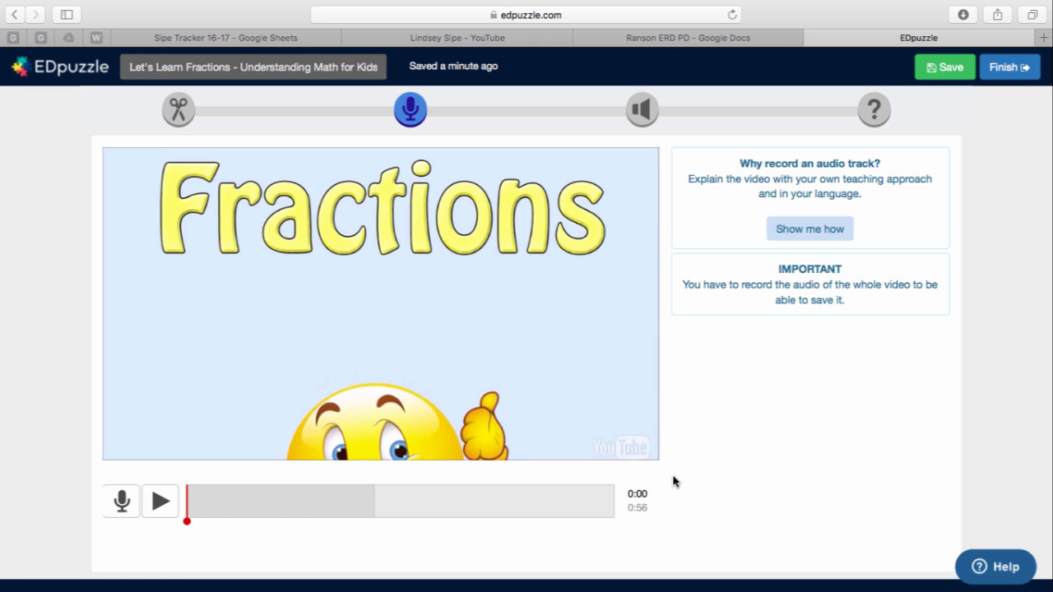
Look at the audio notes stage, moving the note marker to about 0:19 and playing the video from there.
left_click(640, 107)
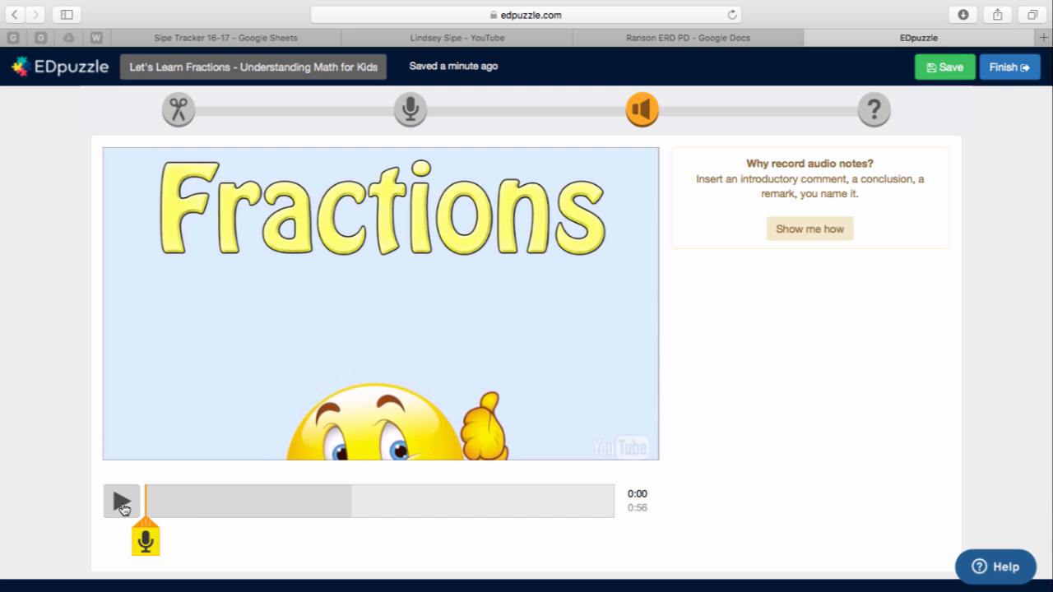
mouse_move(146, 527)
left_mouse_down()
mouse_move(488, 519)
mouse_move(370, 524)
mouse_move(370, 513)
mouse_move(357, 525)
mouse_move(297, 524)
left_mouse_up()
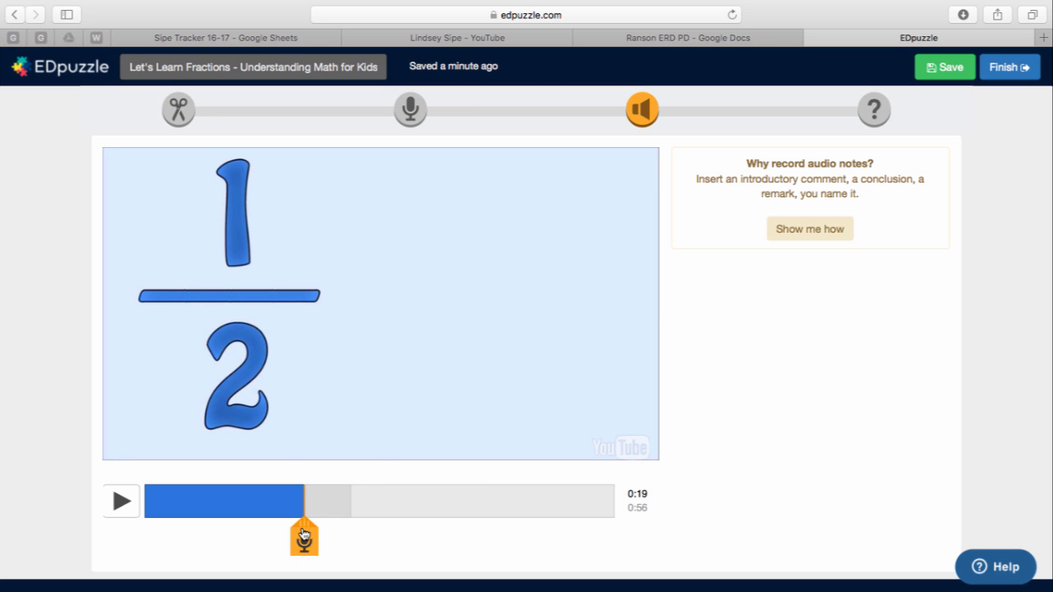
left_click(121, 515)
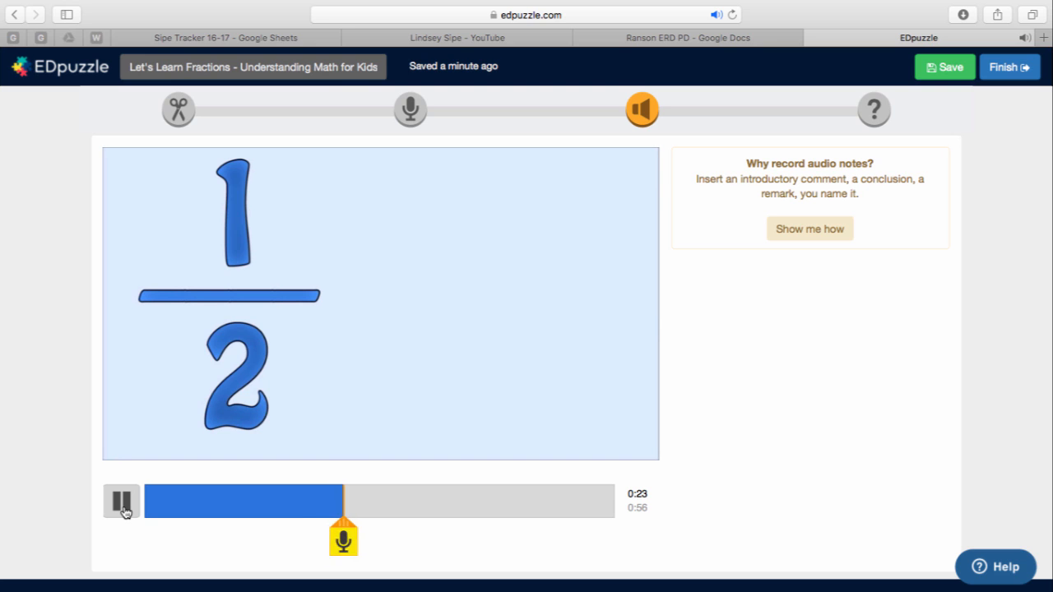
left_click(121, 509)
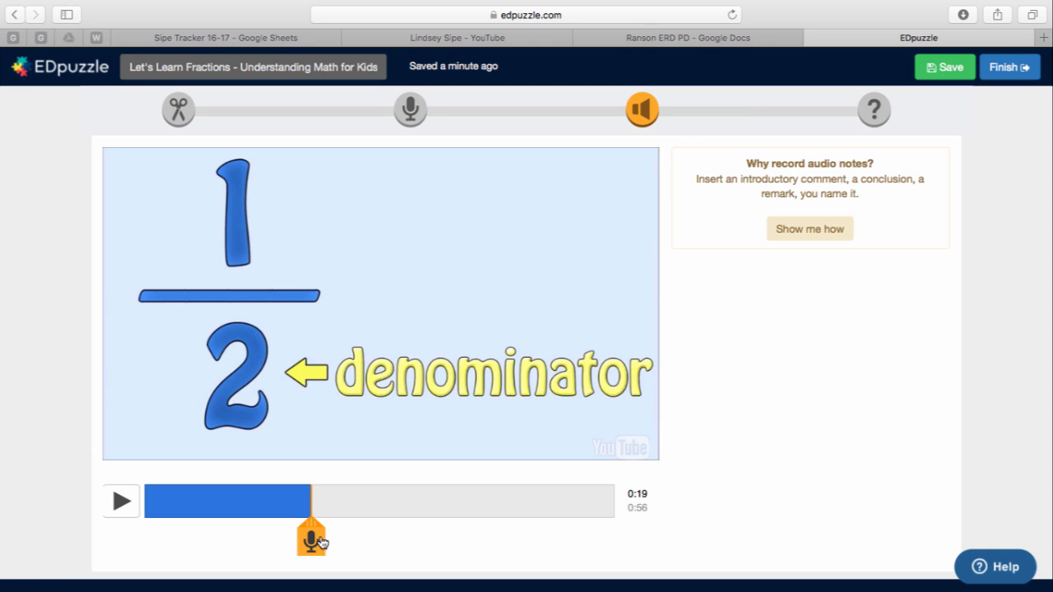
Add and save an open-ended quiz question at 0:19 asking "What does the denominator show?".
left_click(885, 118)
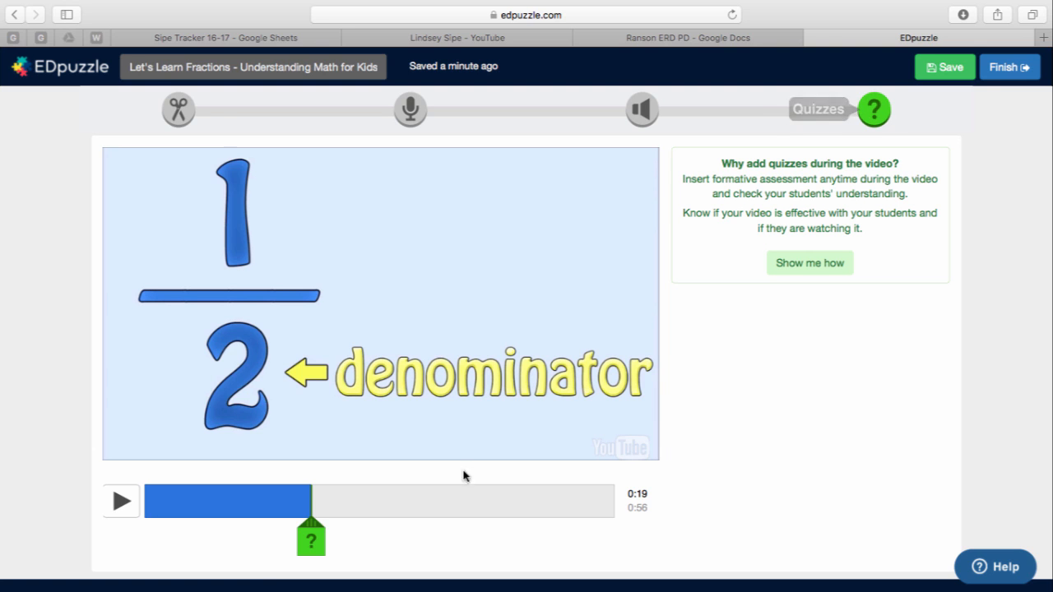
left_click(319, 539)
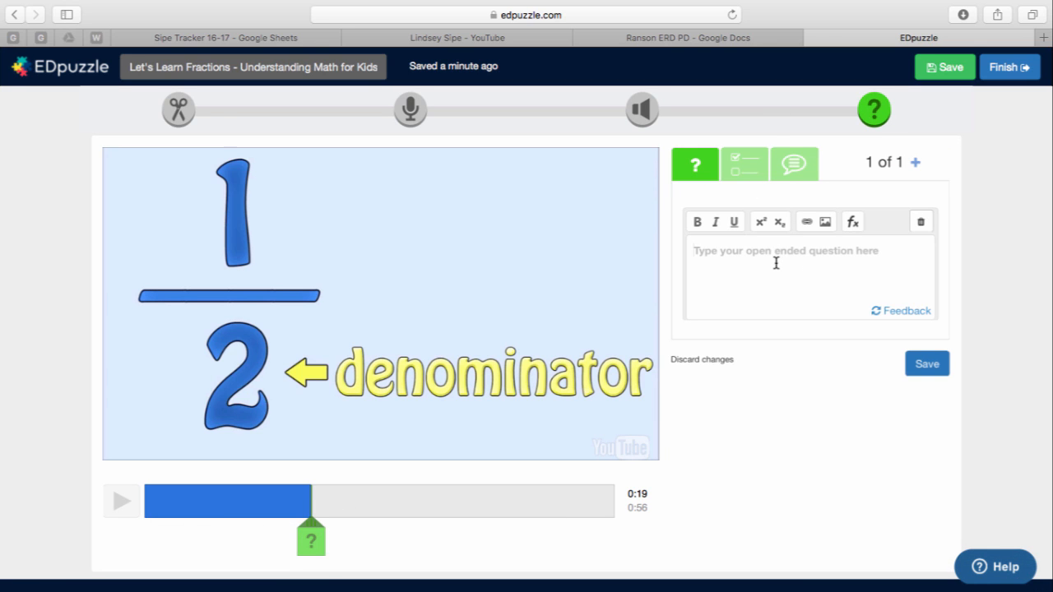
type("Wha")
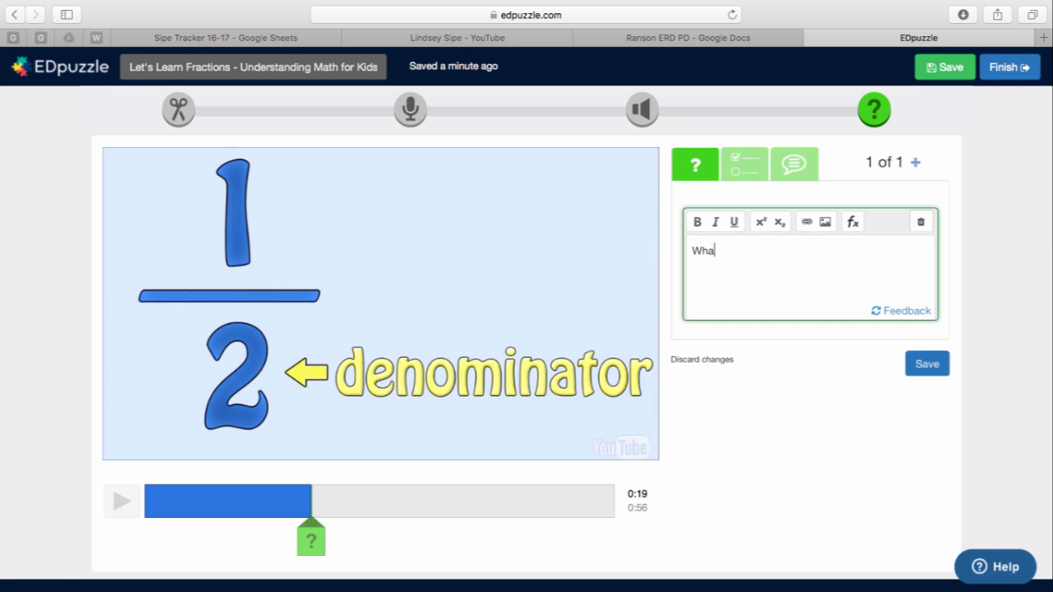
type("t does the denominato")
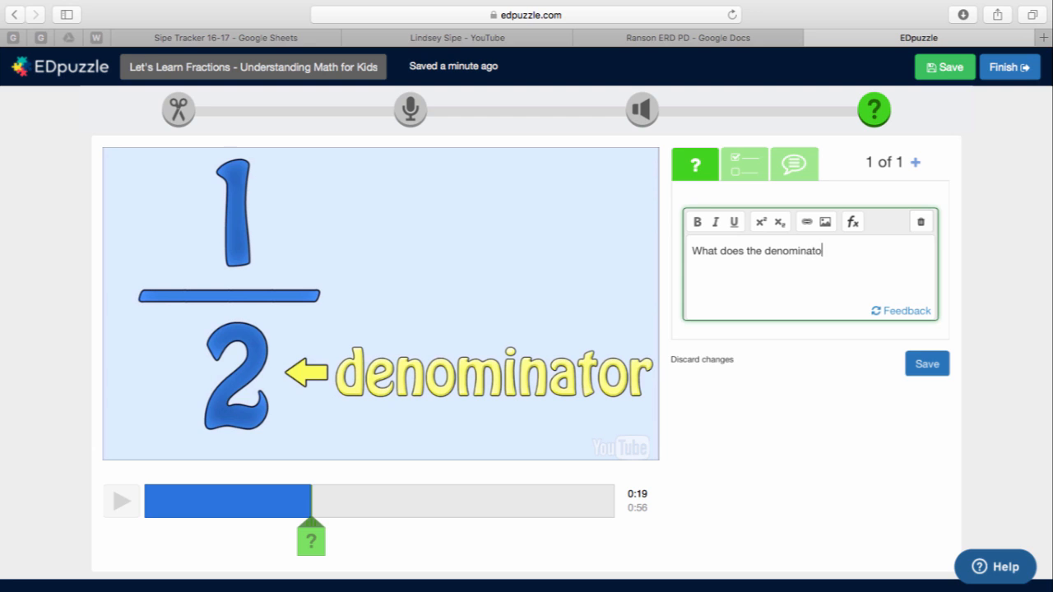
type("r show?")
left_click(922, 365)
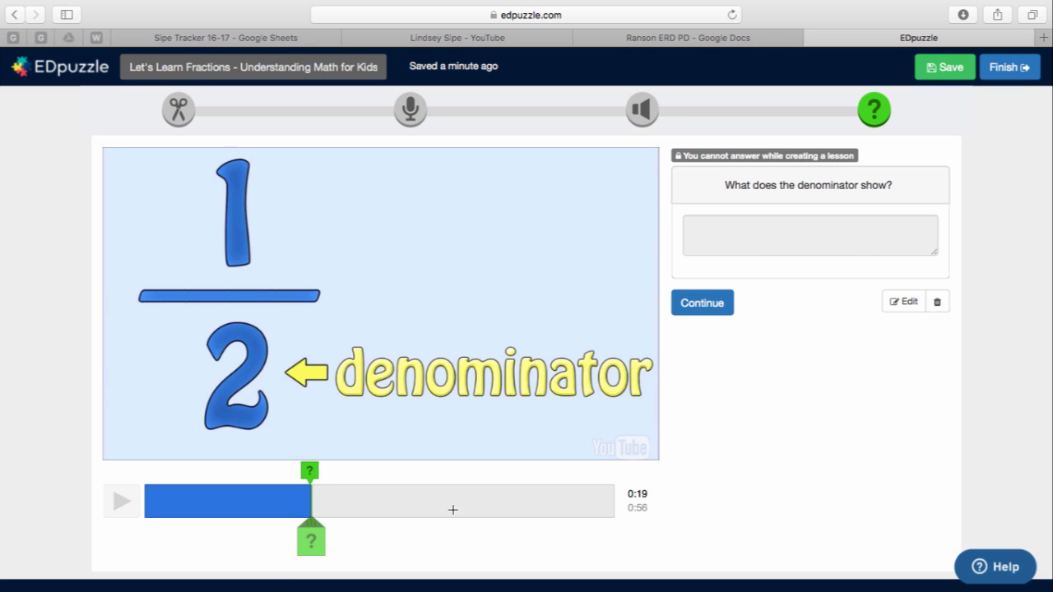
Start a multiple choice question at 0:31 of the video with the text "Where is a numerator?".
left_click(390, 500)
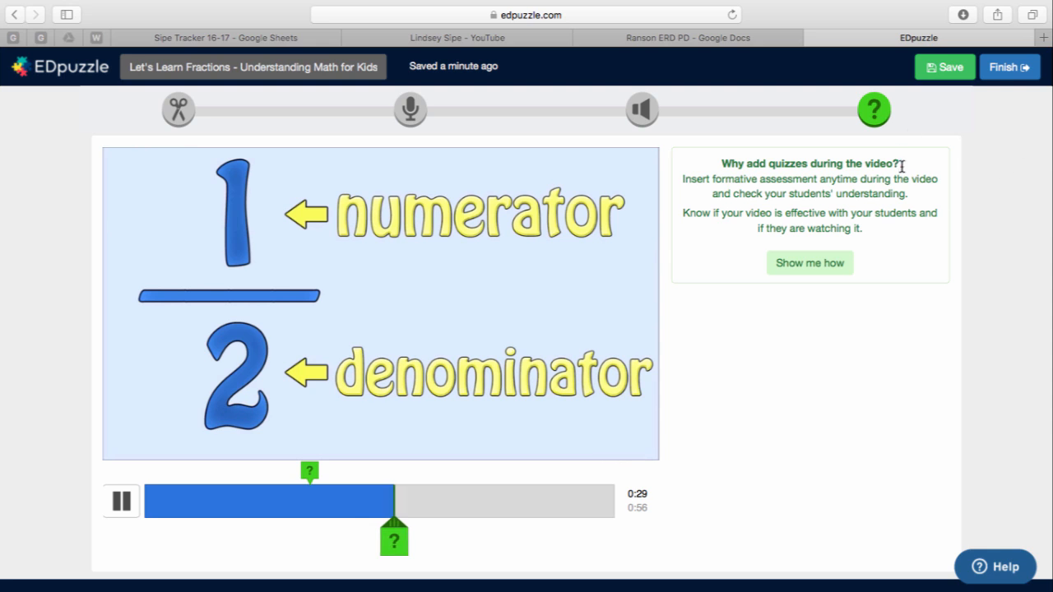
left_click(122, 501)
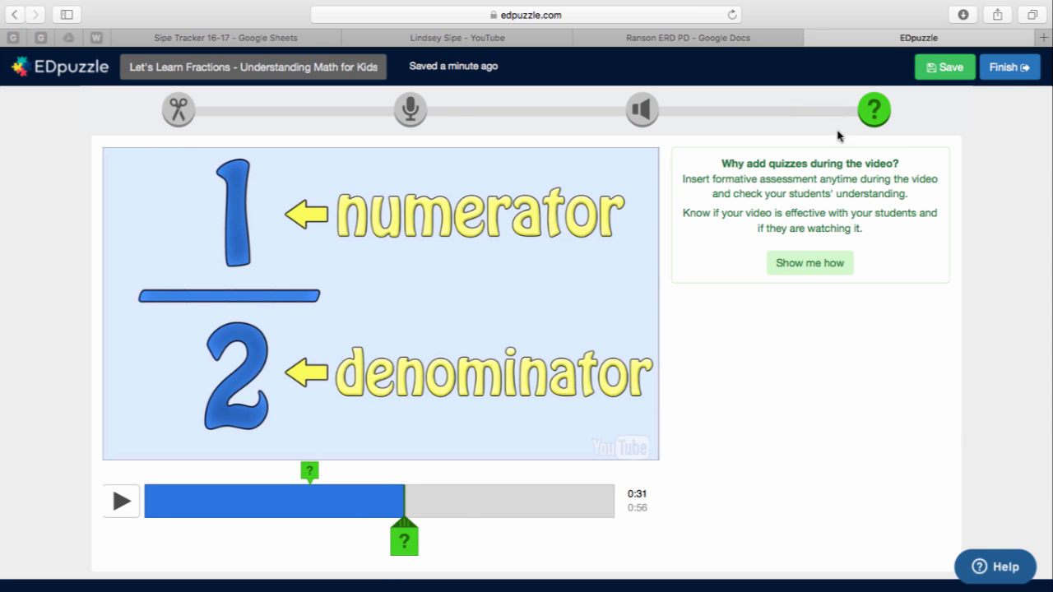
left_click(409, 548)
left_click(743, 165)
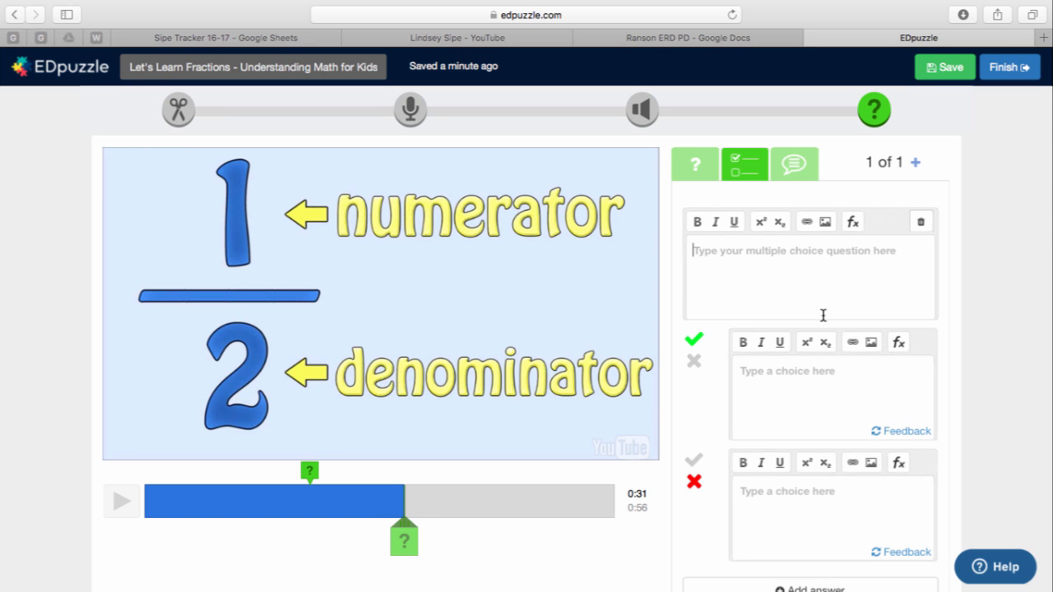
type("What i")
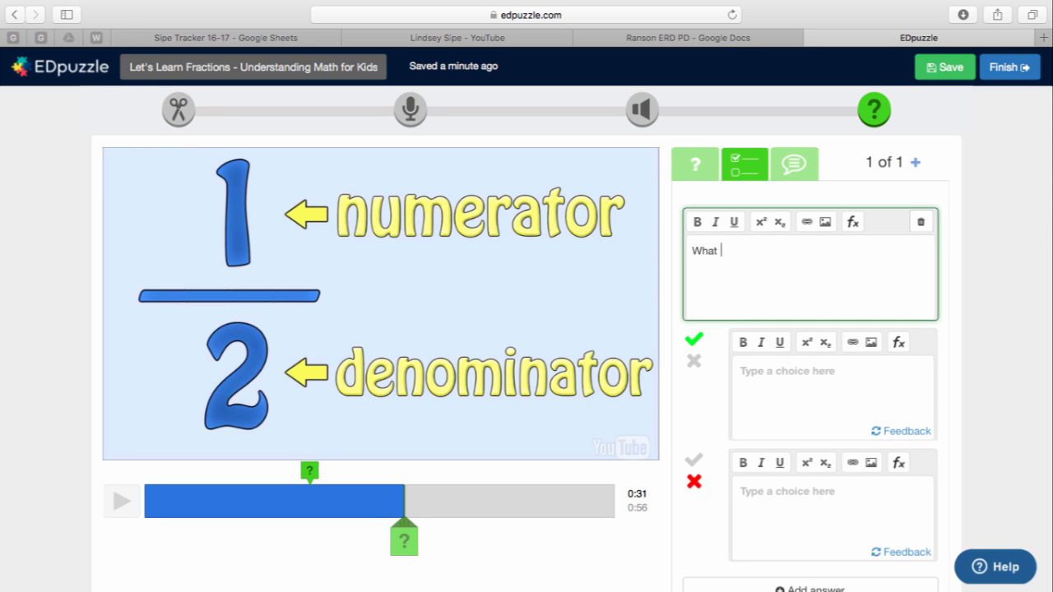
key("BackSpace")
key("BackSpace")
key("BackSpace")
type("ere is a nume")
Give the numerator question the choices "Bottom" and "Top", mark only "Top" as correct, and save it.
key("Tab")
type("Bottom")
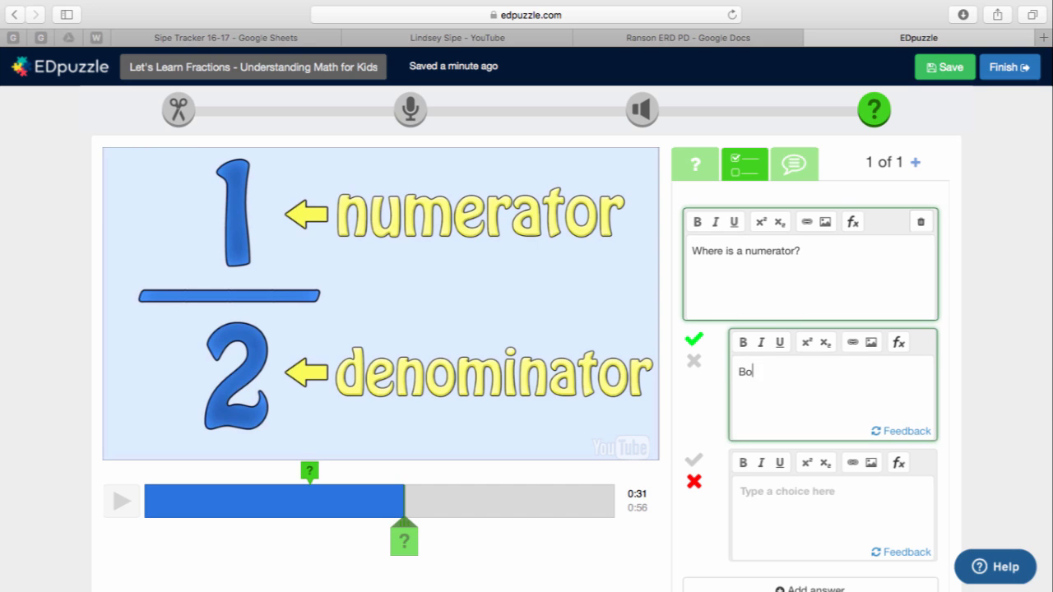
key("Tab")
type("To")
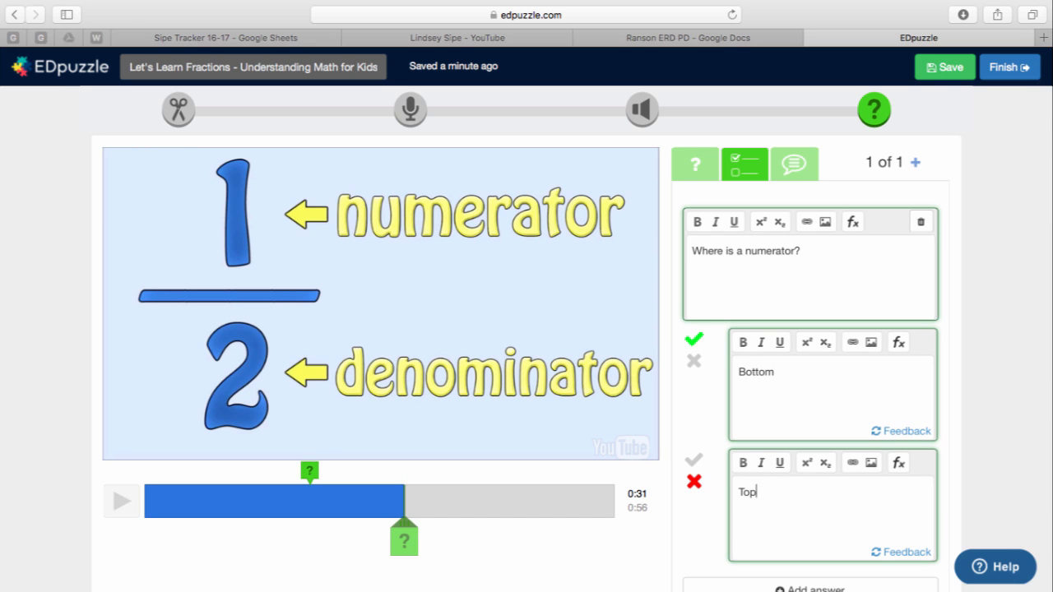
type("p")
left_click(694, 459)
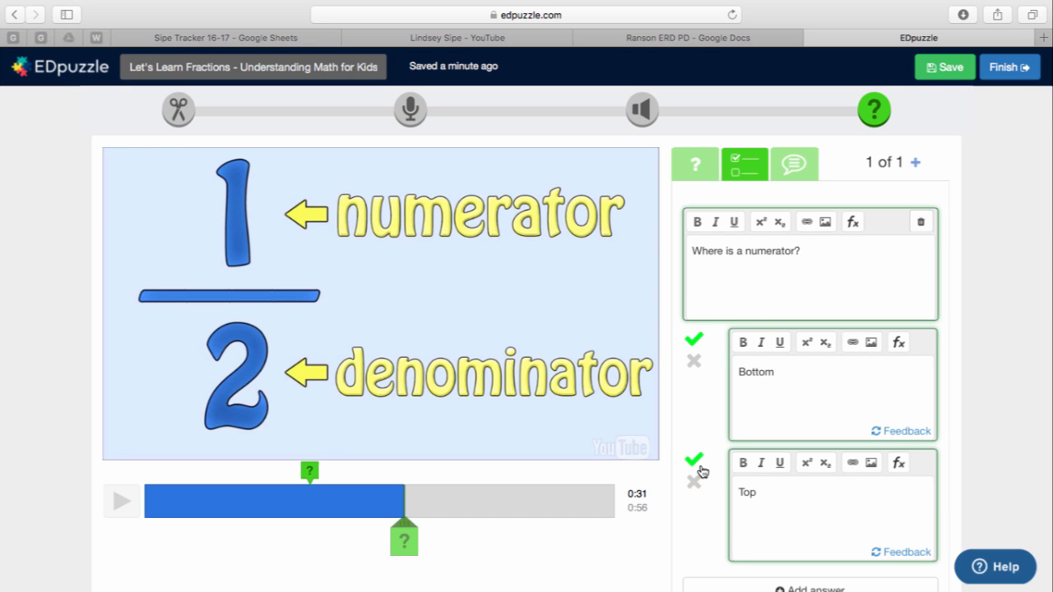
left_click(694, 360)
scroll(823, 210, "down", 1)
Add and save a comment at 0:45 of the video reading "Pay close attention to the numerator here.".
left_click(465, 453)
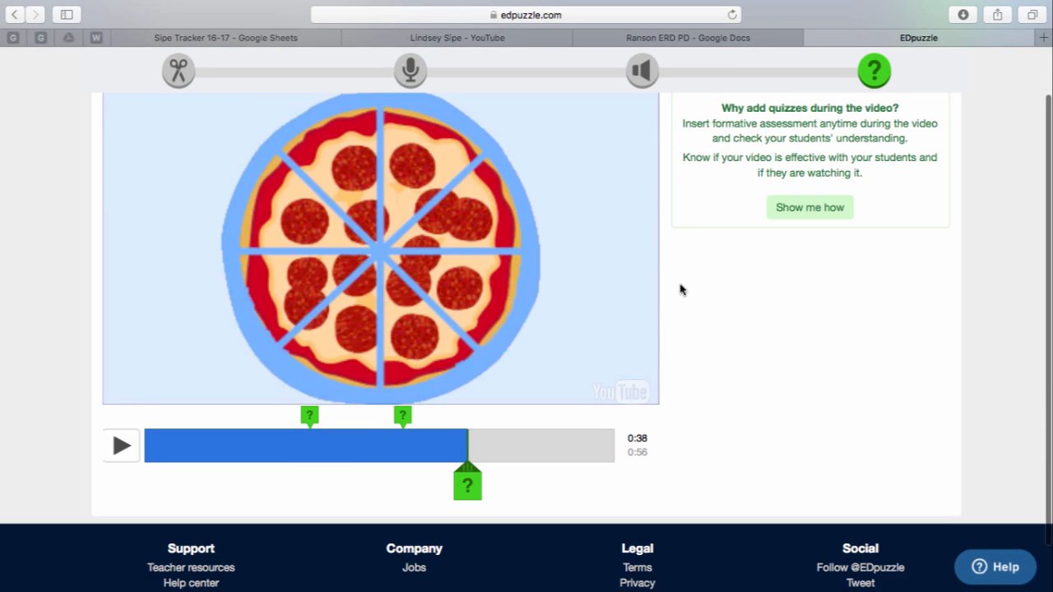
scroll(847, 119, "up", 2)
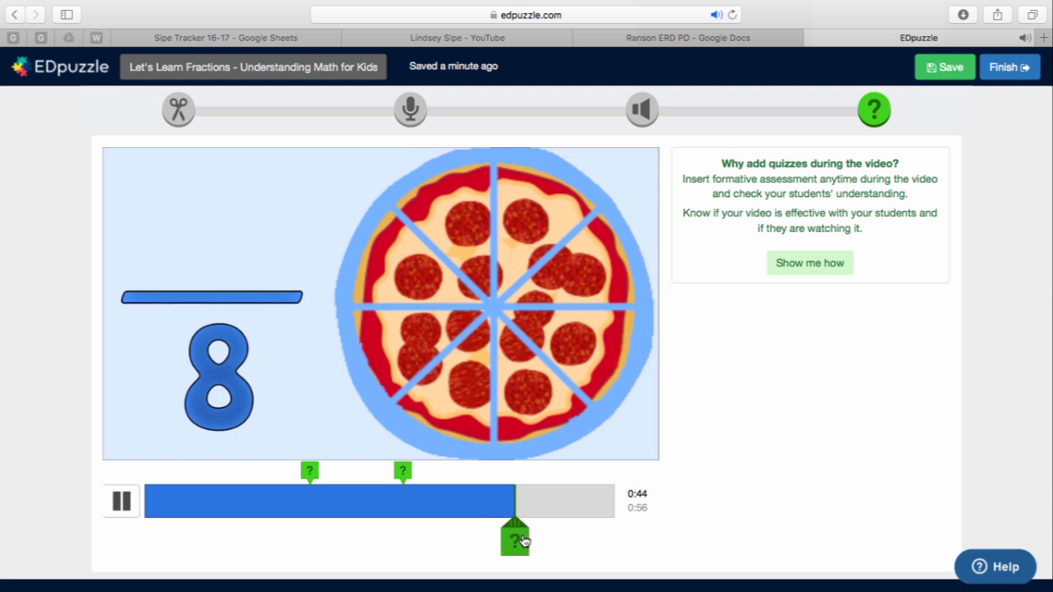
left_click(523, 543)
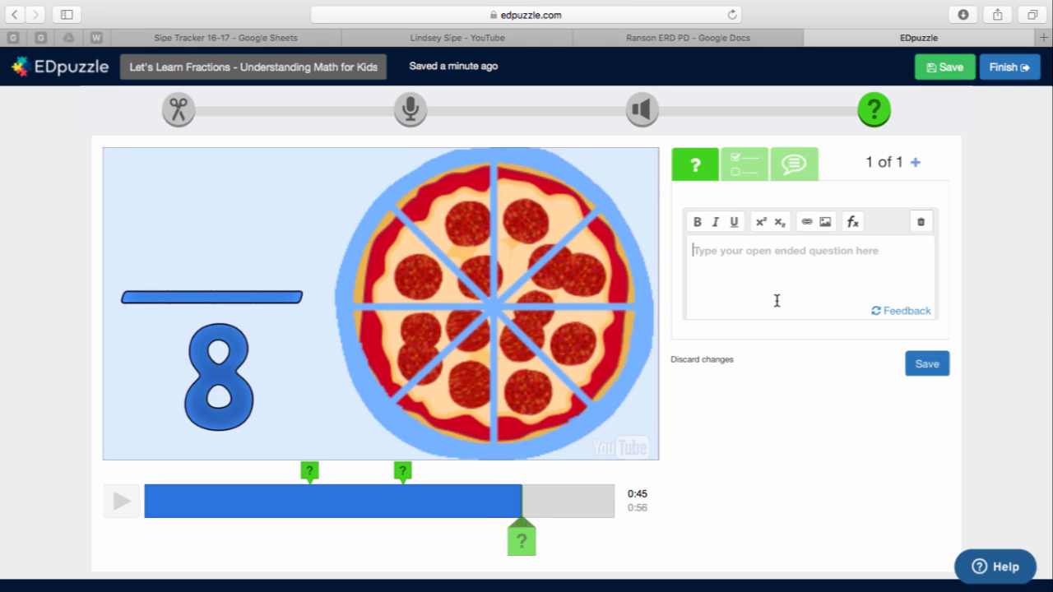
left_click(792, 164)
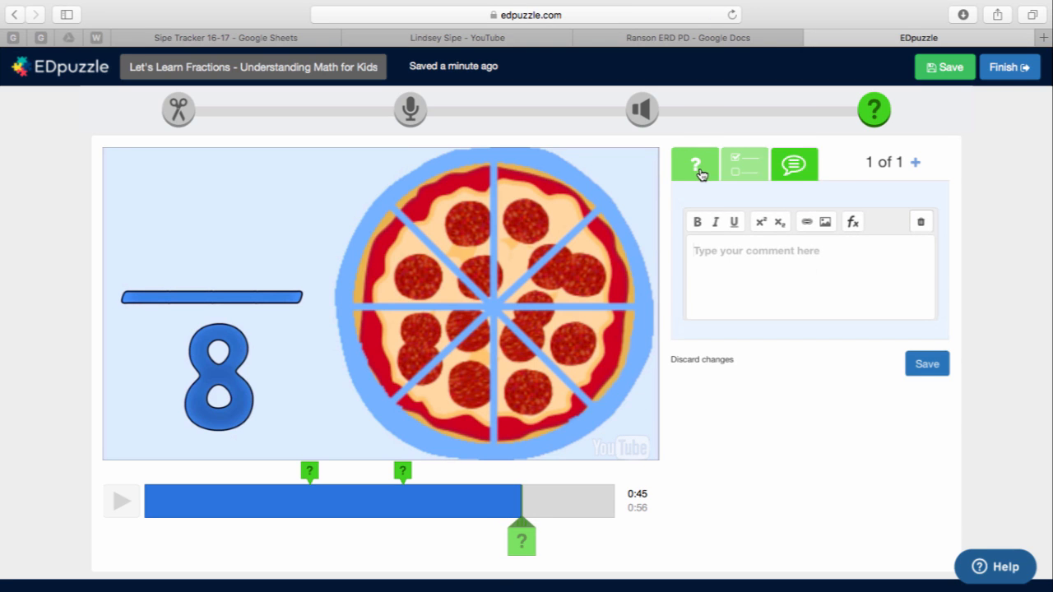
left_click(697, 171)
left_click(795, 169)
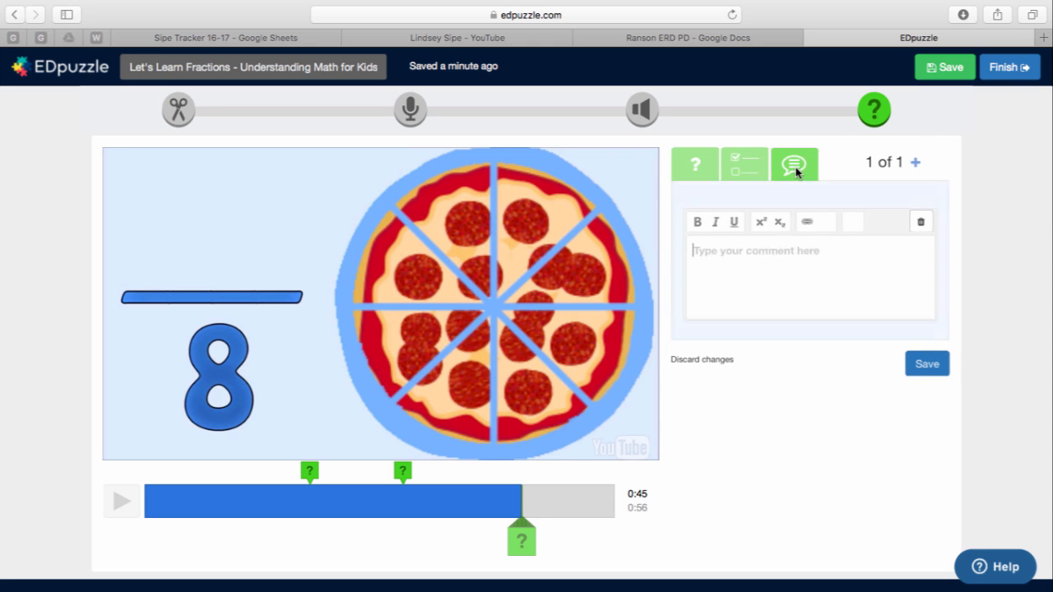
type("Pay clos")
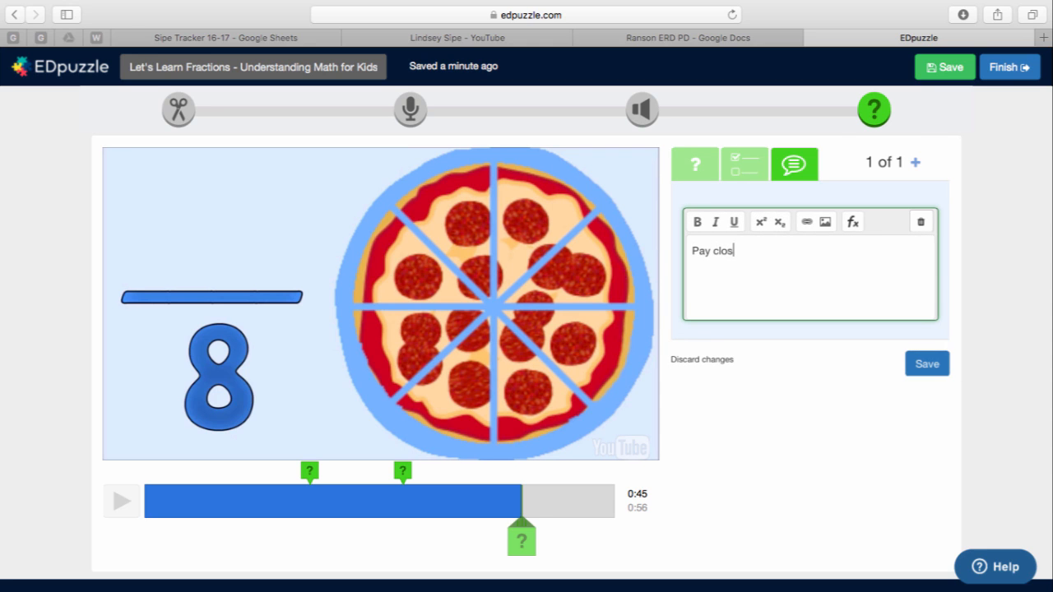
type("e attention to the numer")
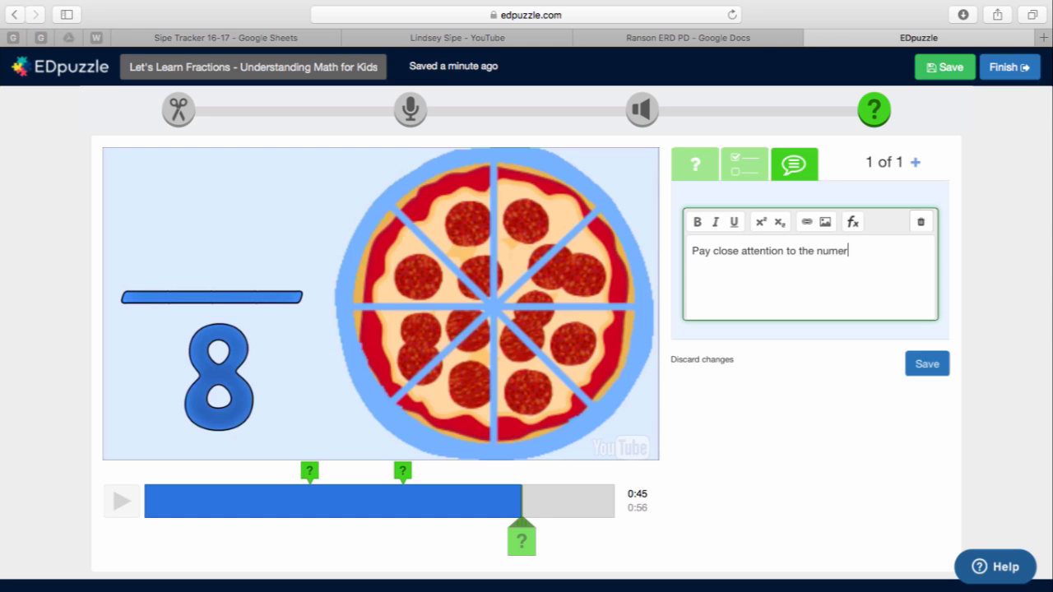
type("ator hewre.")
left_click(930, 370)
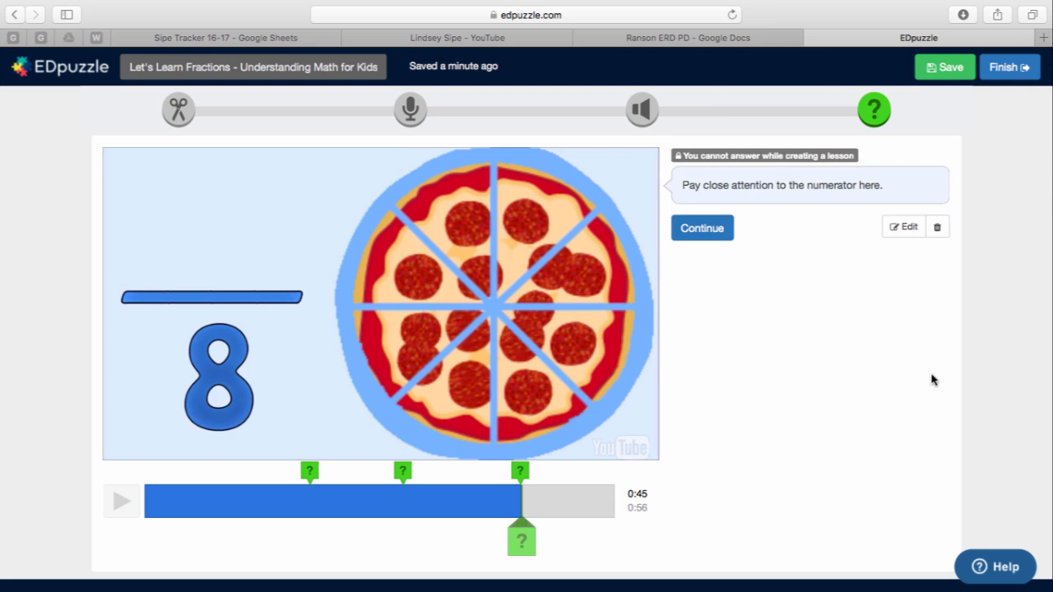
left_click(702, 230)
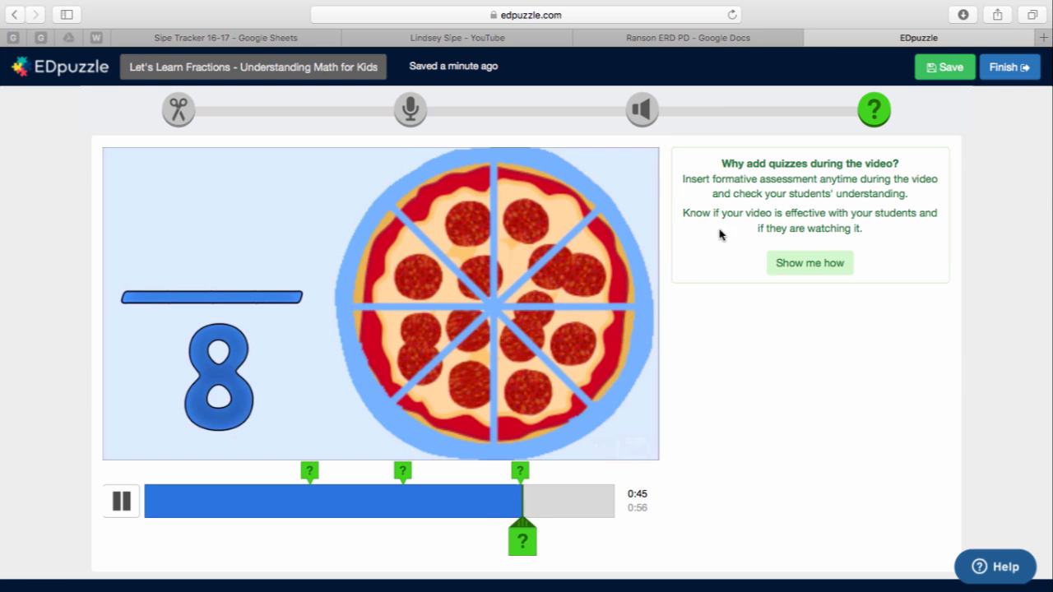
left_click(120, 503)
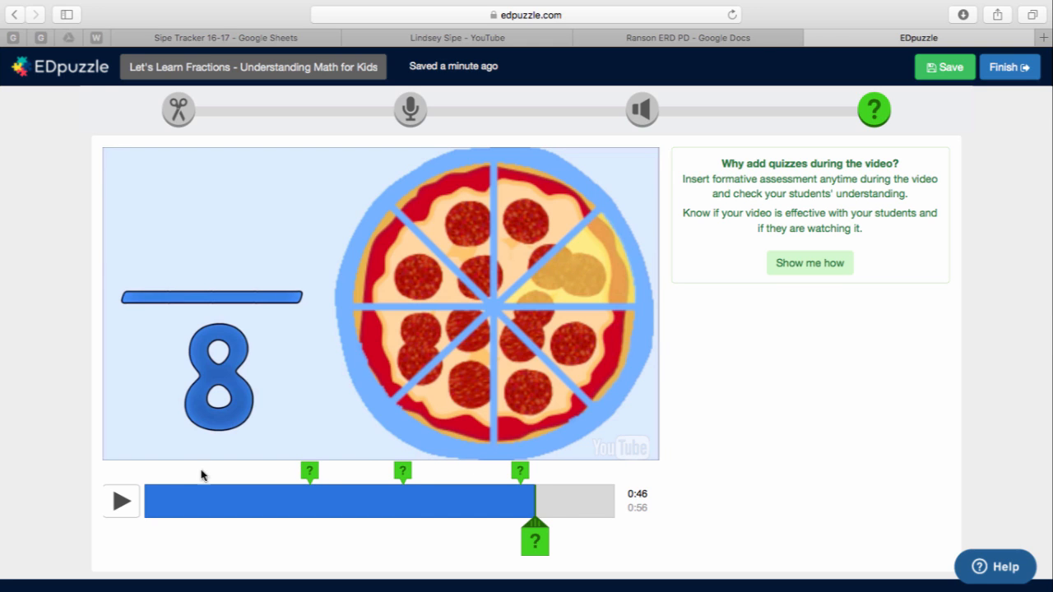
Save and finish the fractions lesson, assigning it to the Ranson Test class.
left_click(954, 67)
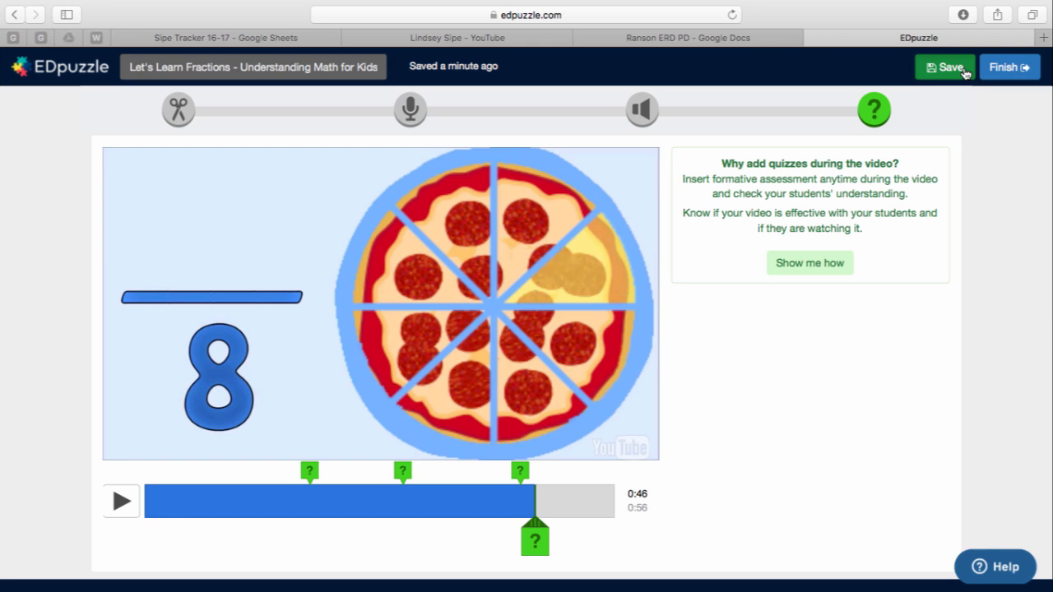
left_click(1024, 74)
left_click(1009, 67)
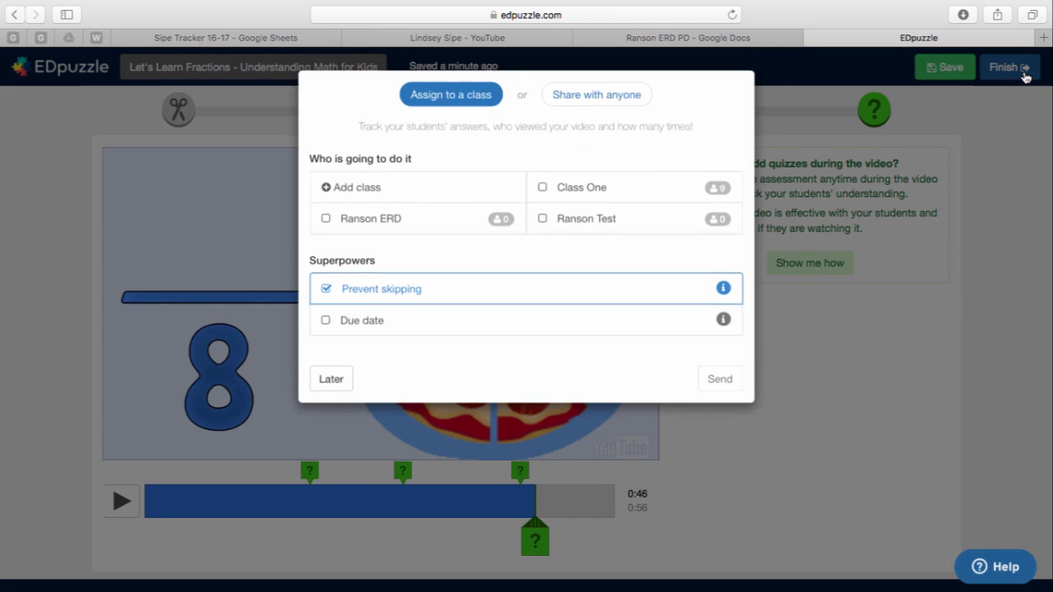
left_click(542, 219)
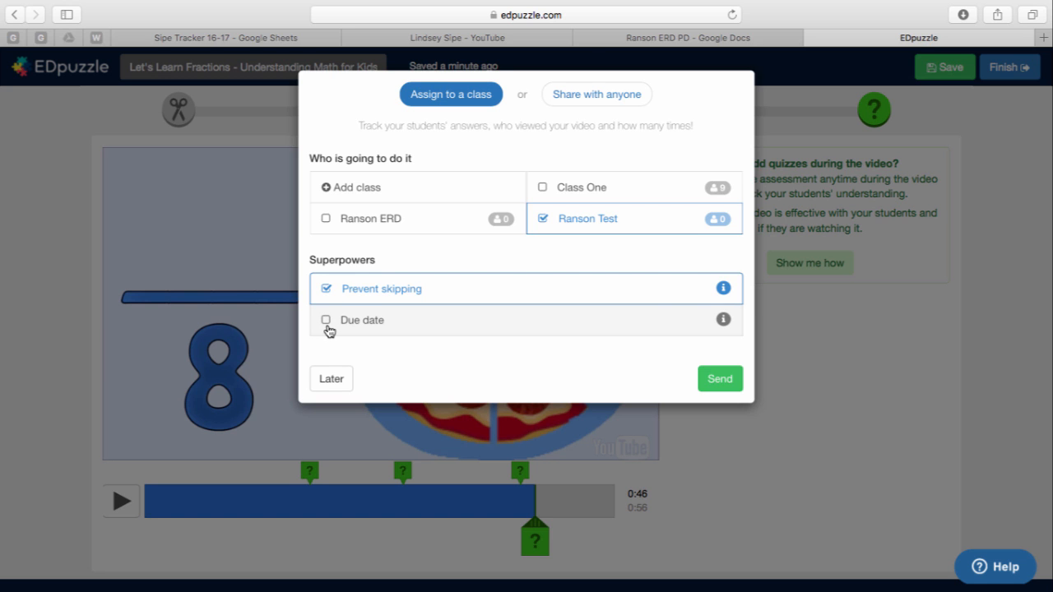
left_click(734, 379)
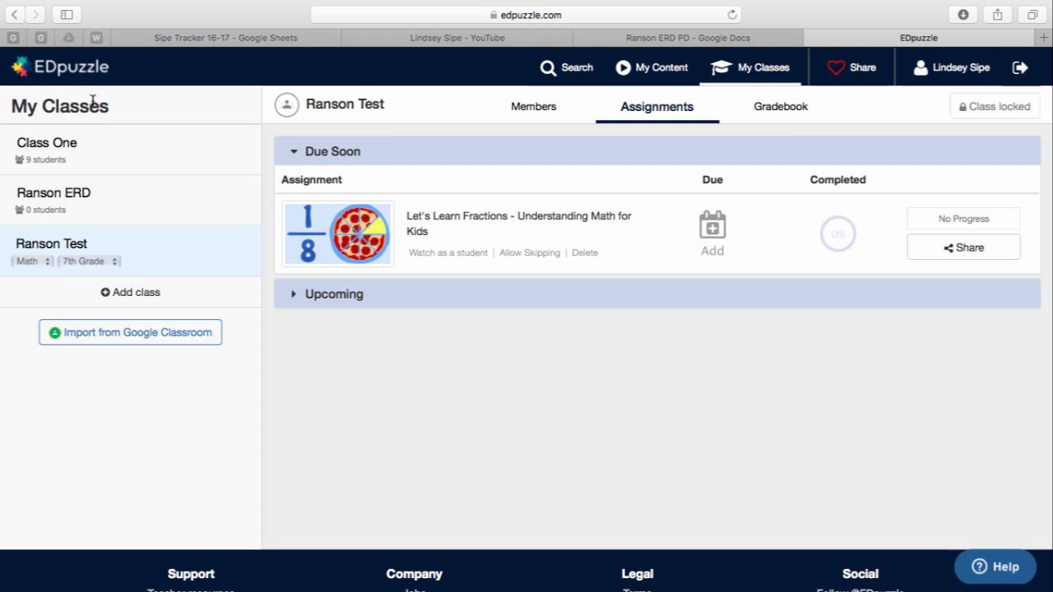
Review individual students' progress in Class One on the first "ITW - Uncommon Assessments" assignment, including video views, grade and quiz responses.
left_click(115, 154)
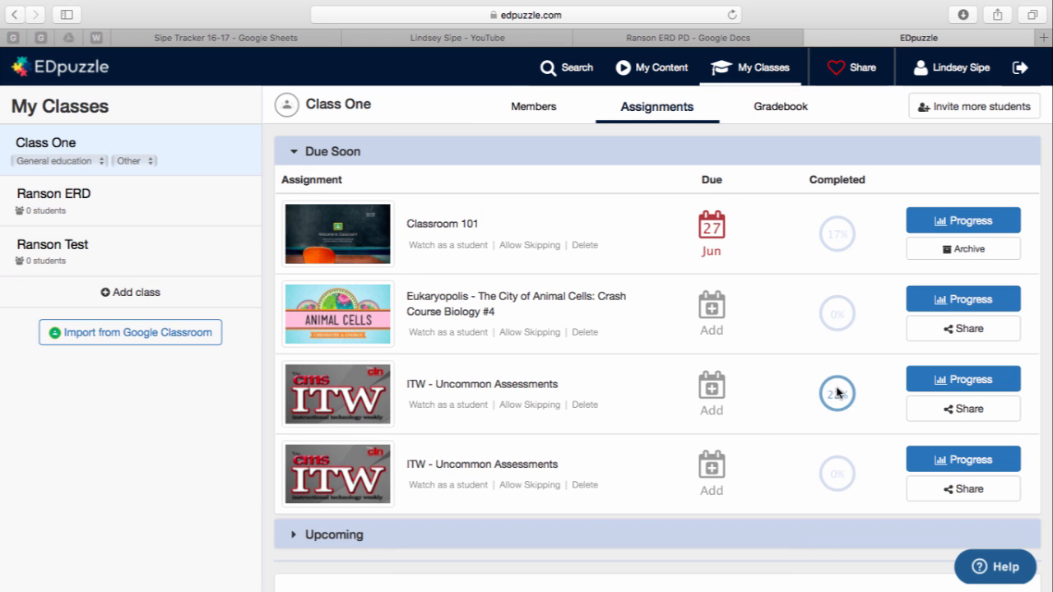
left_click(979, 381)
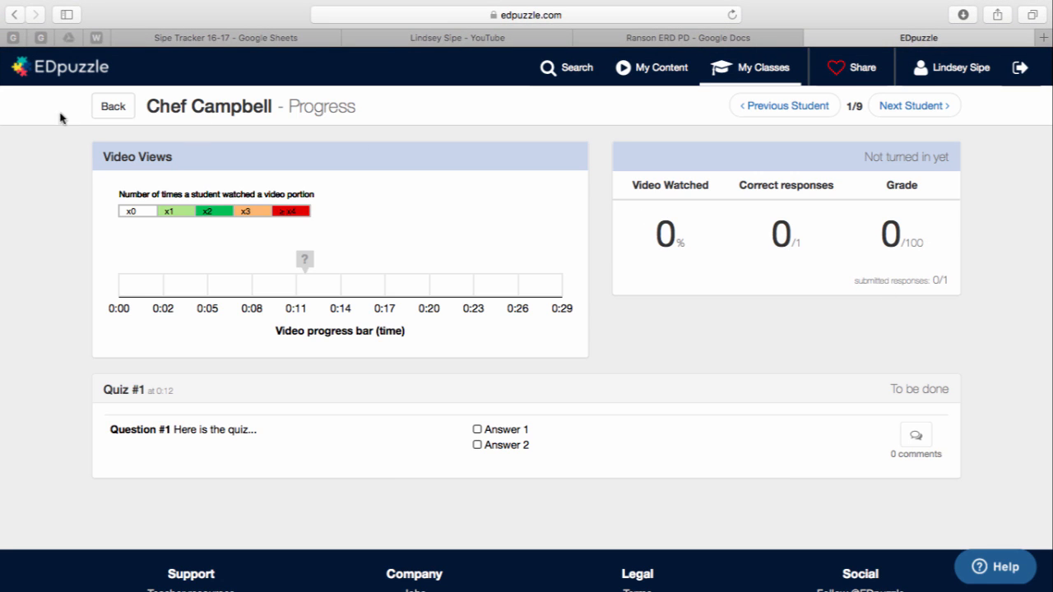
left_click(111, 105)
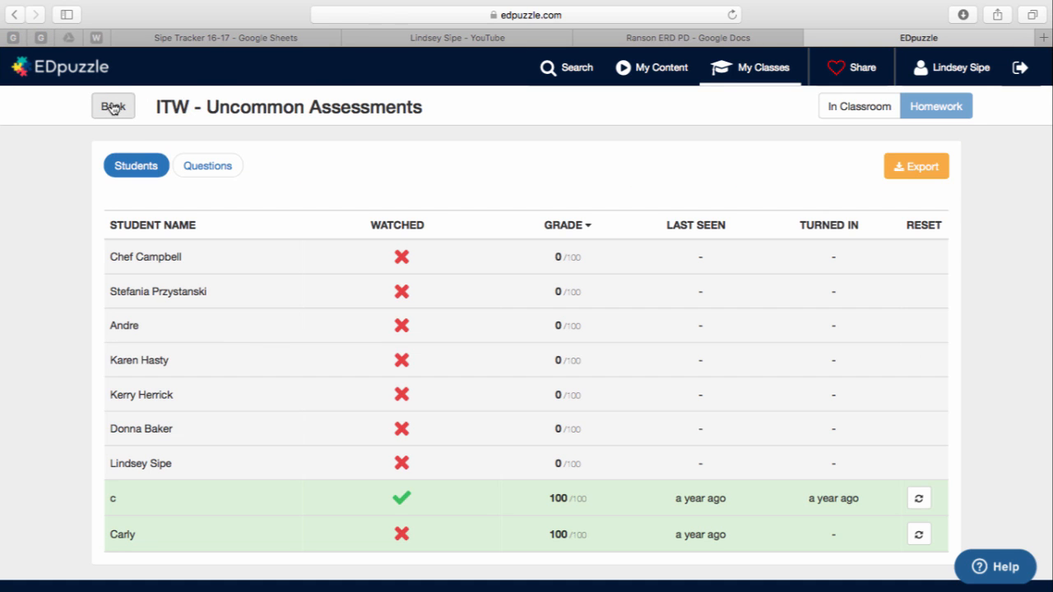
left_click(150, 505)
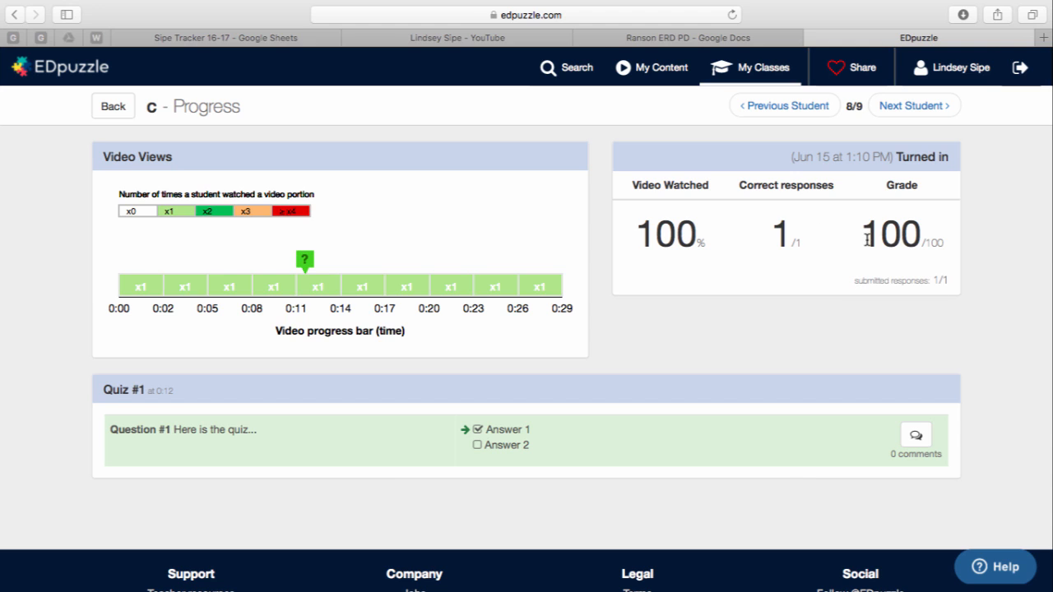
left_click(878, 109)
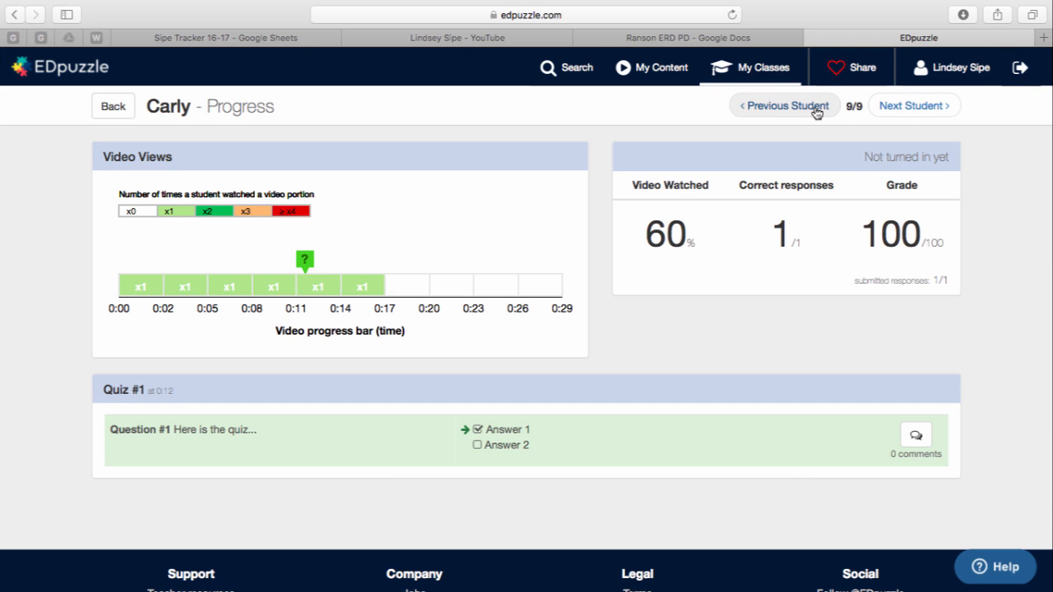
Compare the last two students' progress pages, checking the video watched percentage, correct responses, grade and turn-in status.
left_click(812, 108)
left_click(882, 112)
left_click(816, 106)
left_click_drag(729, 216, 665, 161)
left_click(676, 201)
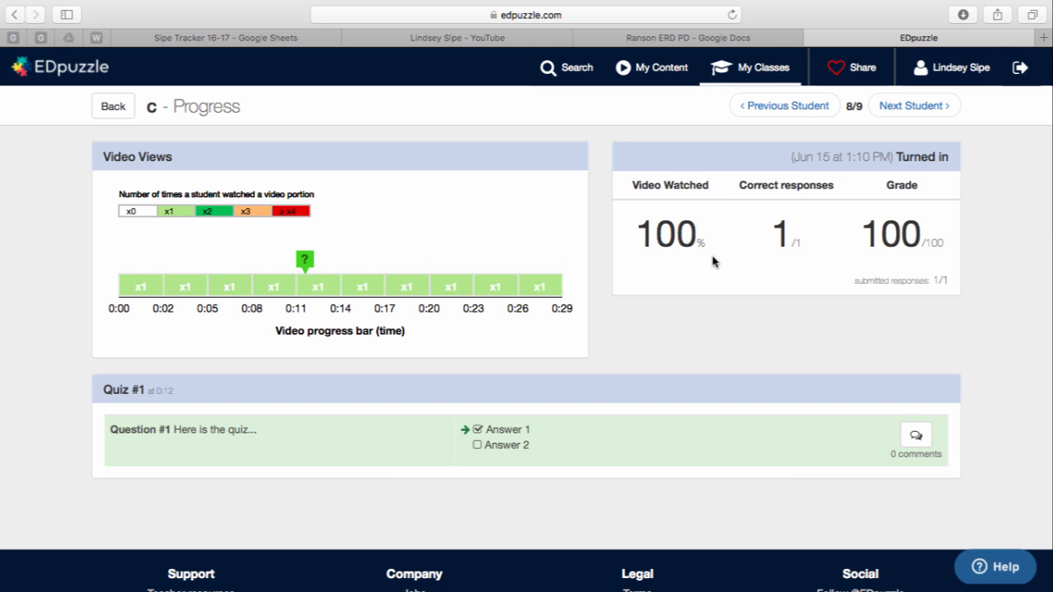
Bring up the public sharing options for the "Let's Learn Fractions - Understanding Math for Kids" lesson and select its medium-size embed code.
left_click(877, 77)
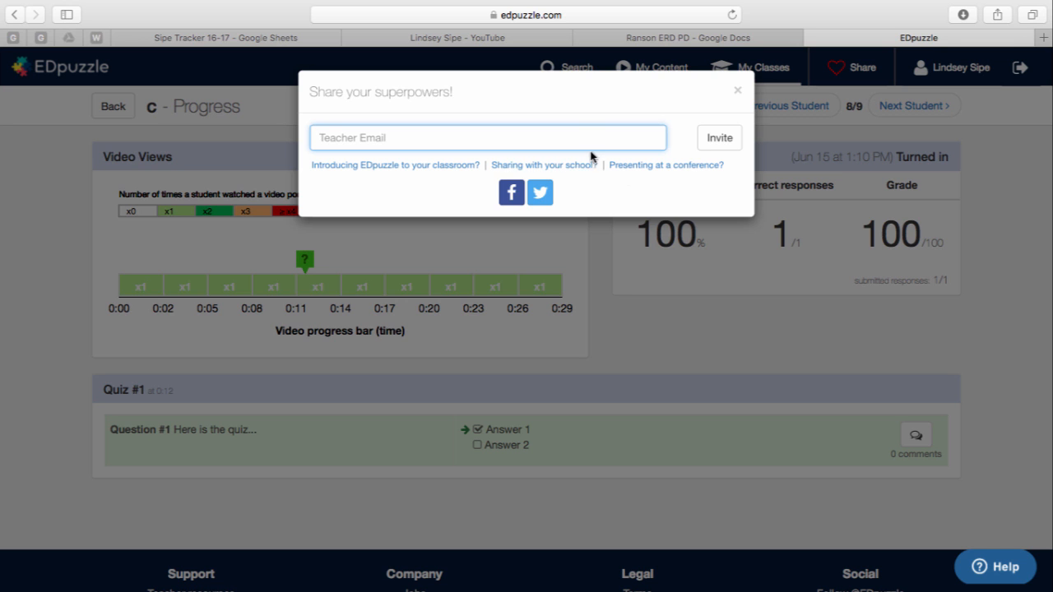
left_click(737, 91)
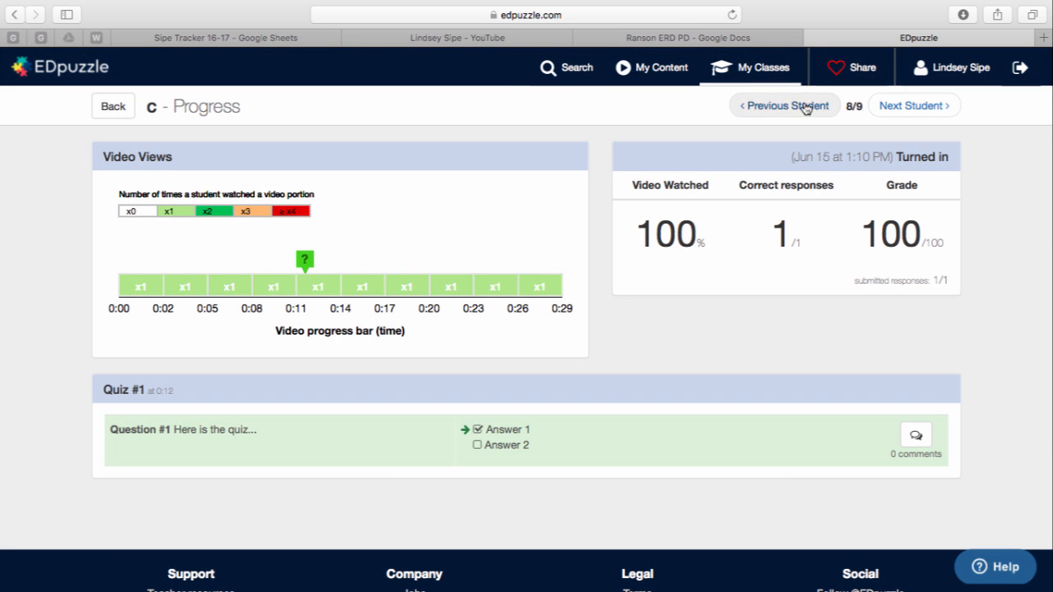
left_click(669, 66)
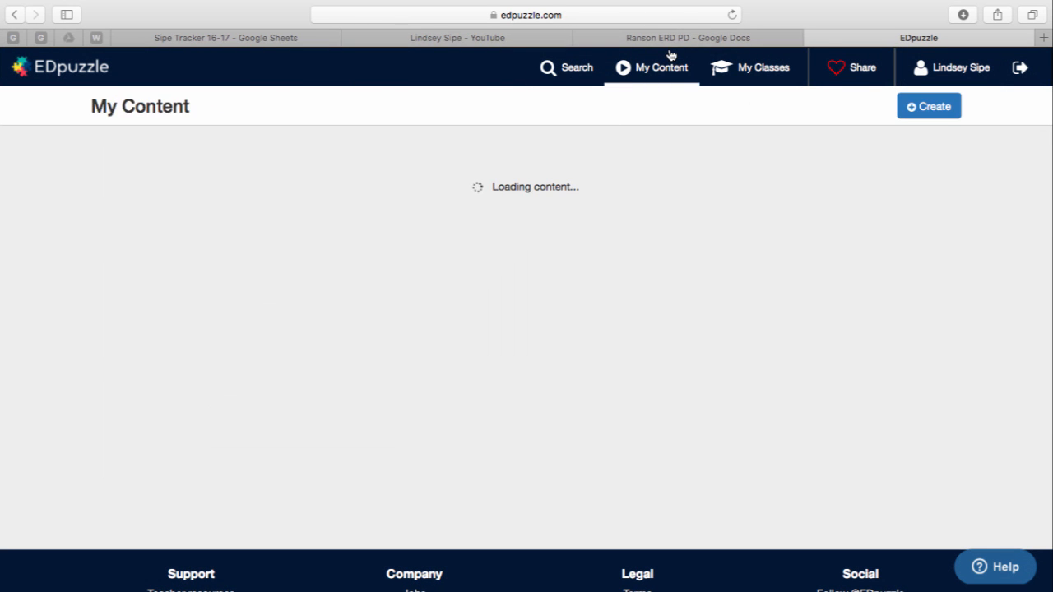
left_click(259, 239)
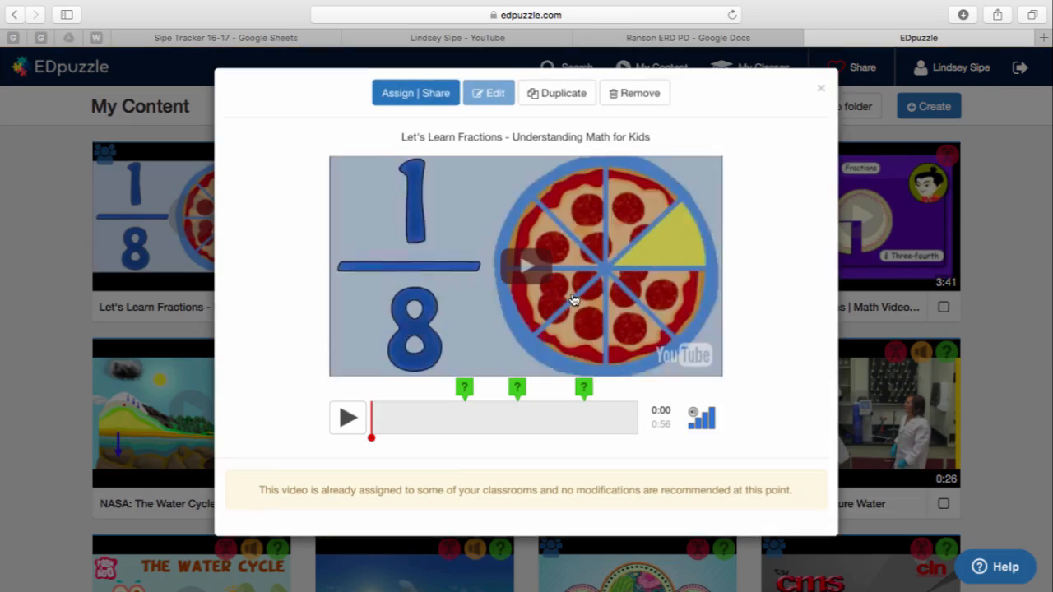
left_click(412, 99)
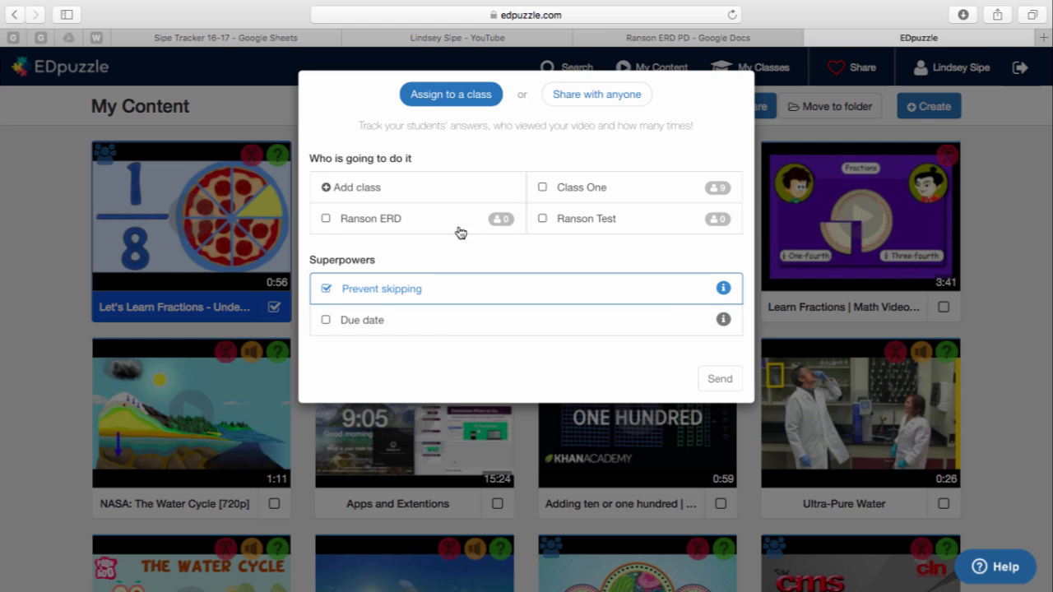
left_click(598, 100)
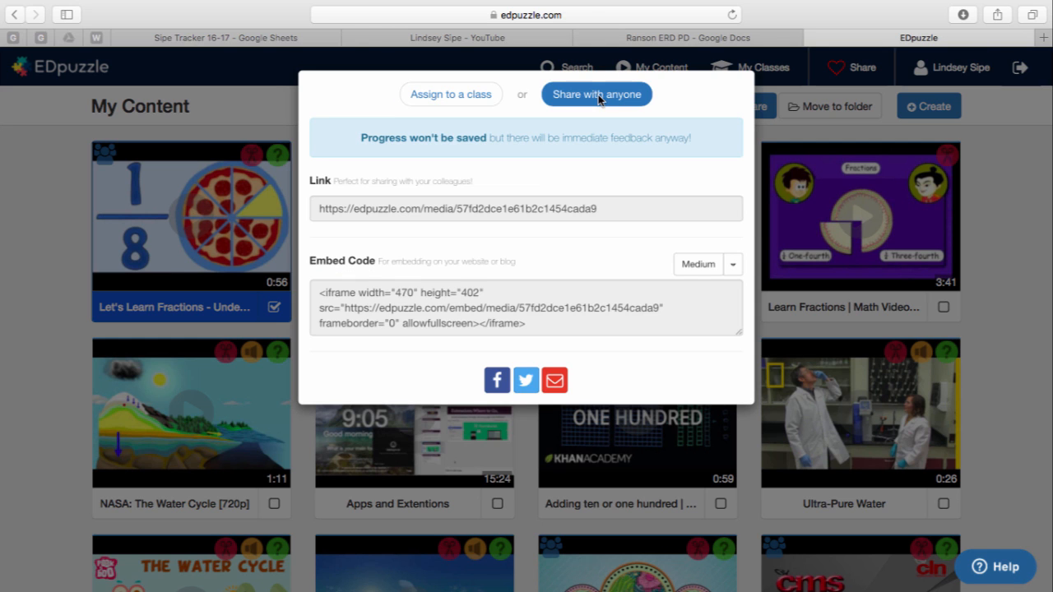
left_click(400, 310)
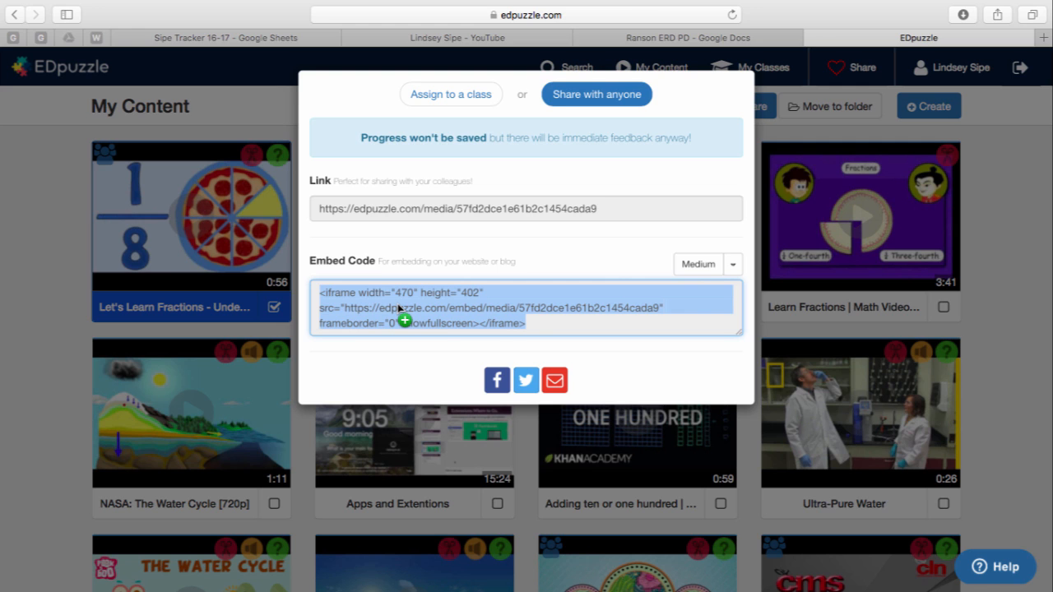
left_click(731, 8)
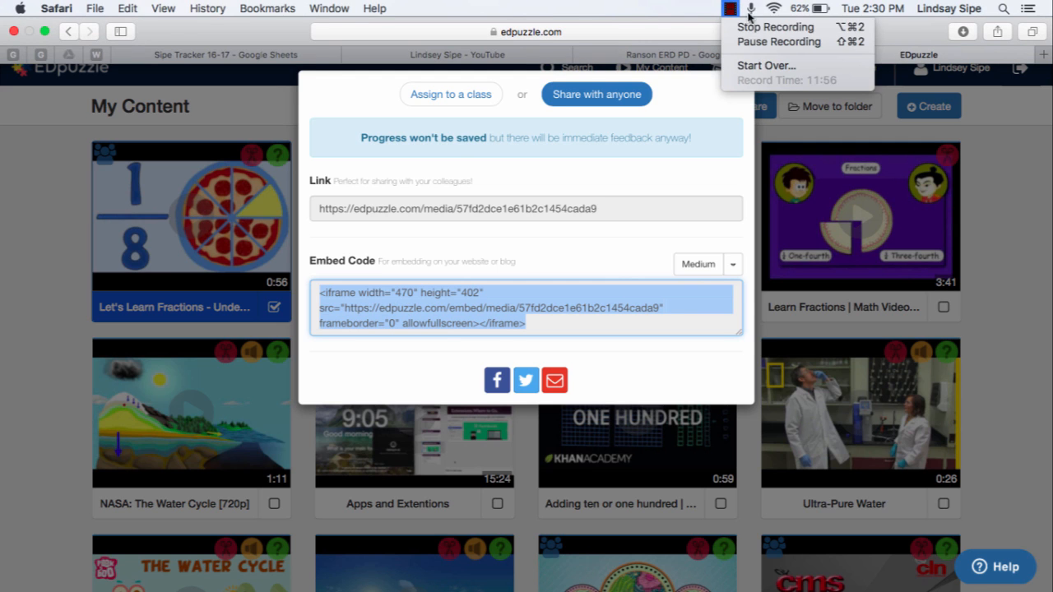